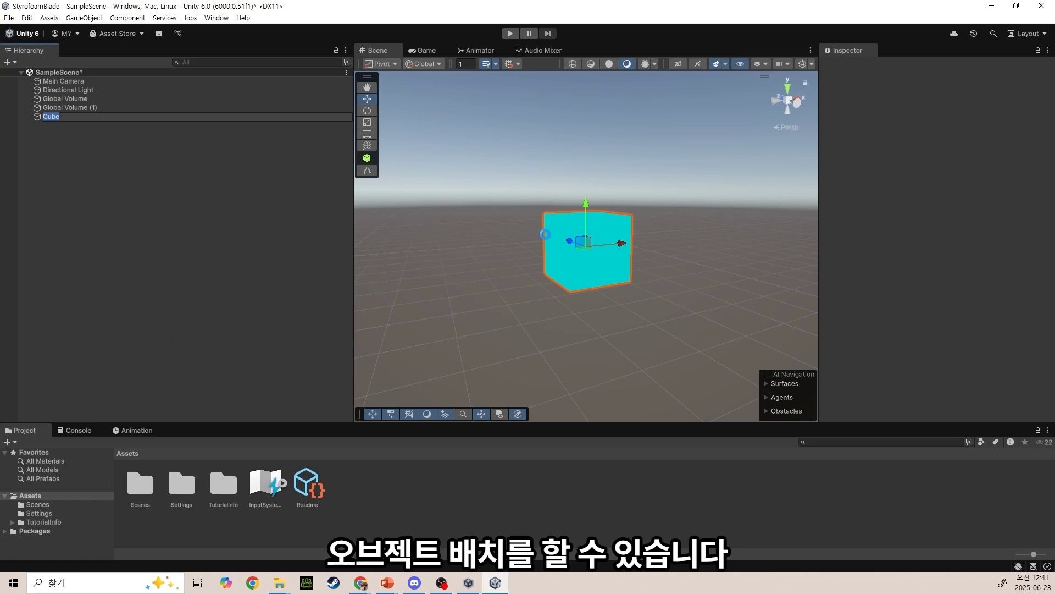
Reposition the new cube in the scene and duplicate it.
click(564, 233)
alt+drag(564, 233, 592, 232)
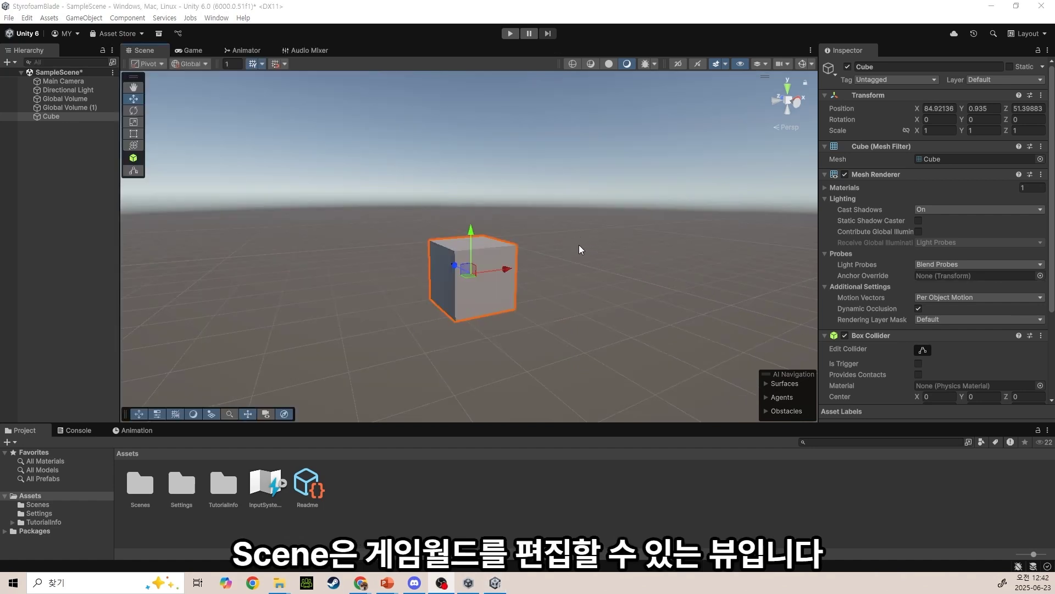
mouse_move(579, 243)
right_down()
mouse_move(570, 238)
mouse_move(573, 247)
right_up()
alt+drag(573, 247, 702, 244)
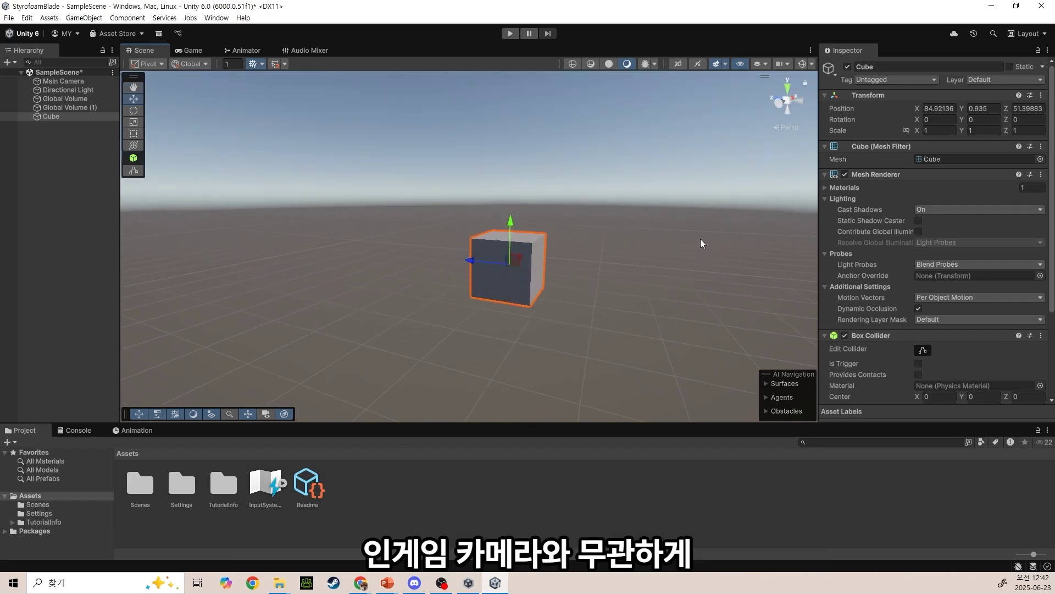
right_drag(678, 259, 467, 297)
drag(467, 291, 617, 306)
key(ctrl+d)
right_drag(617, 306, 618, 246)
key(q)
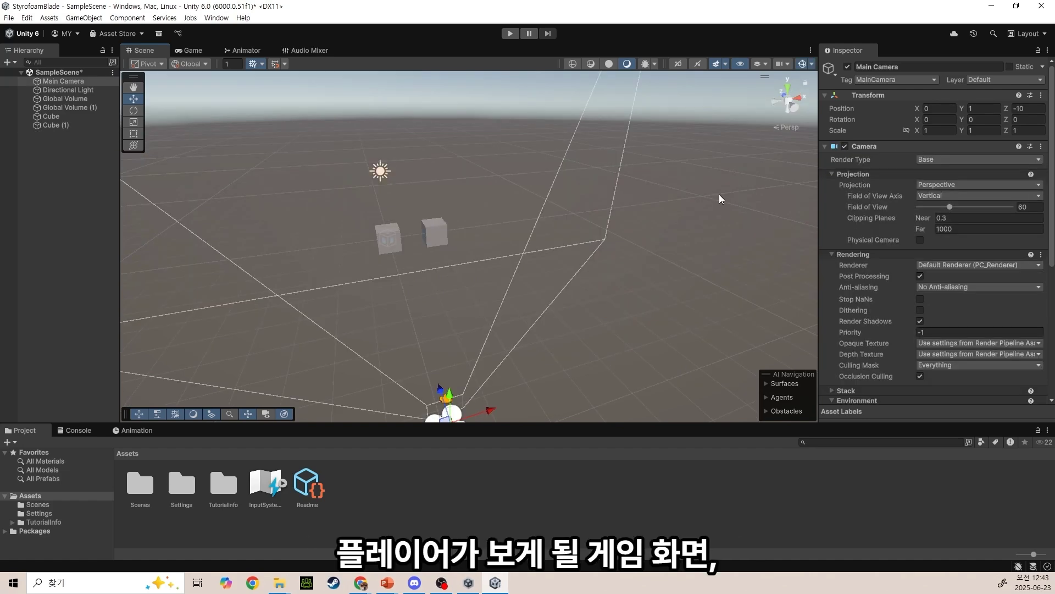
Move the original cube along the X axis to about -1.78 and check its placement from the game camera.
alt+drag(687, 198, 473, 165)
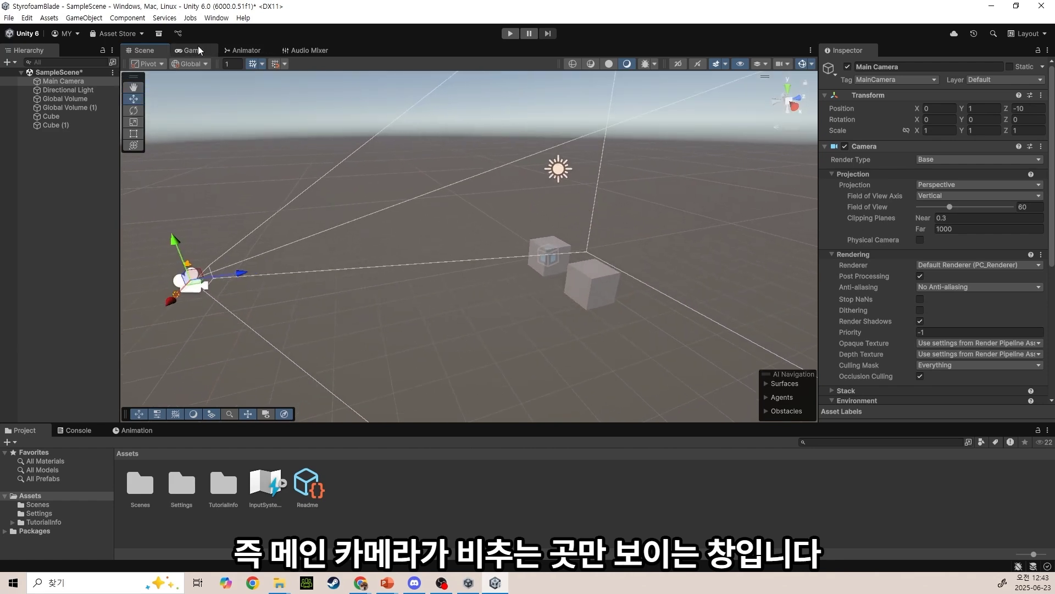
click(193, 50)
click(144, 50)
click(51, 116)
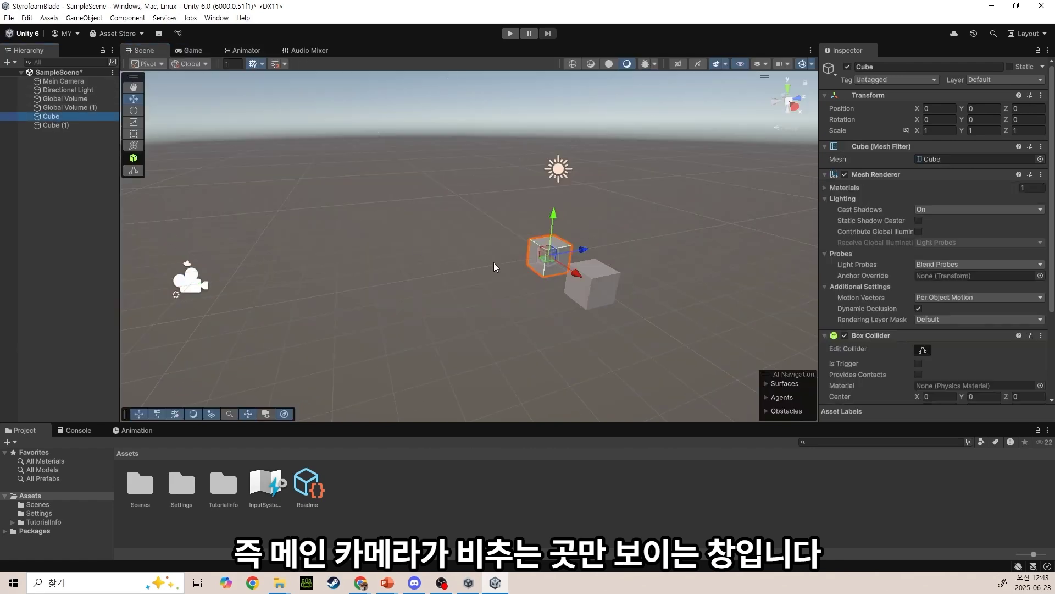
drag(576, 274, 549, 253)
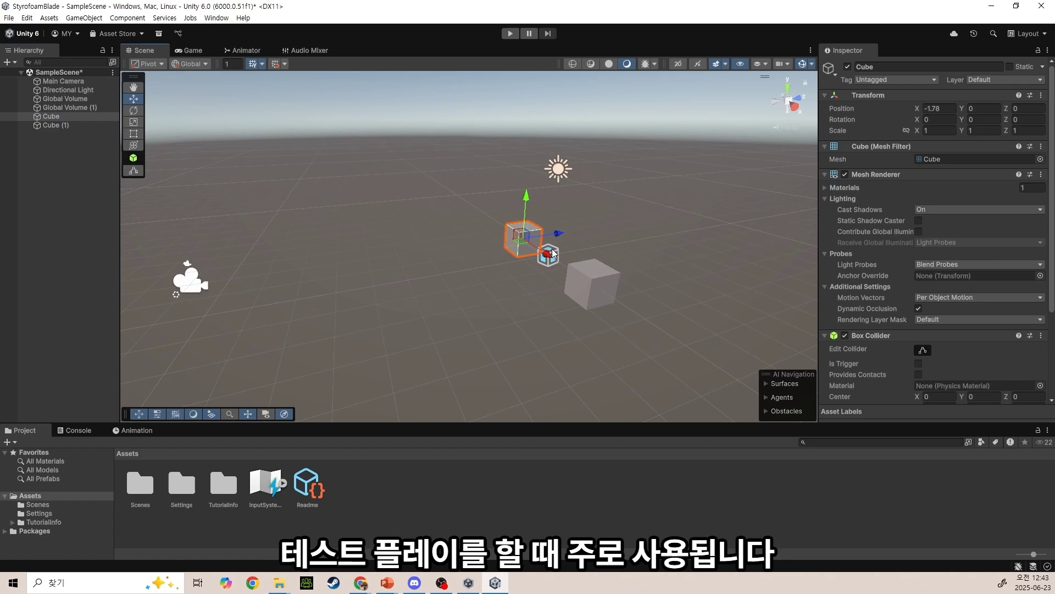
click(170, 50)
Enlarge the project area and examine the Settings and Scenes asset folders and the Console output.
drag(638, 423, 637, 252)
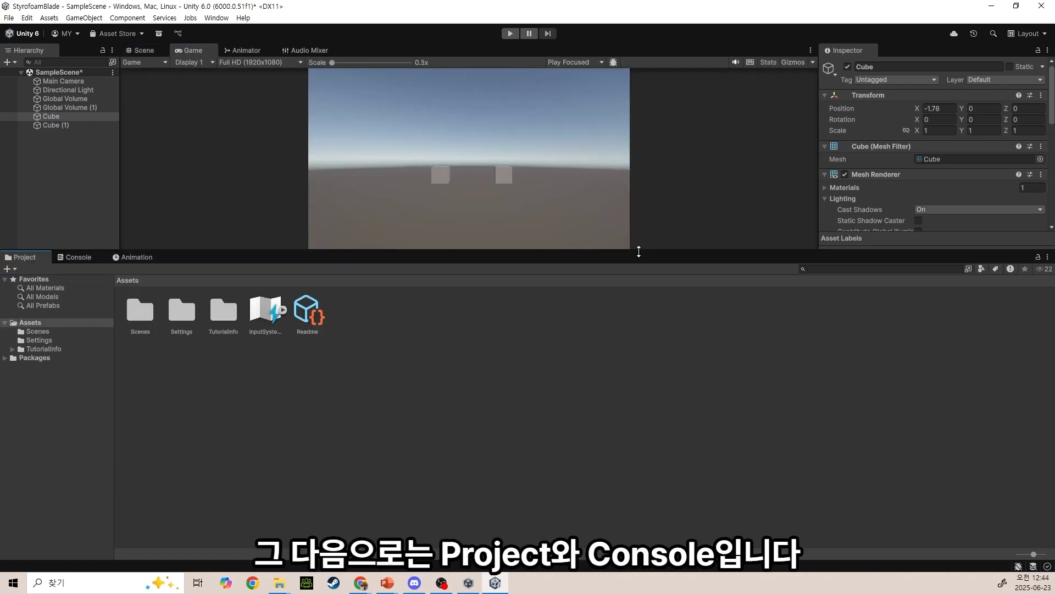
click(252, 364)
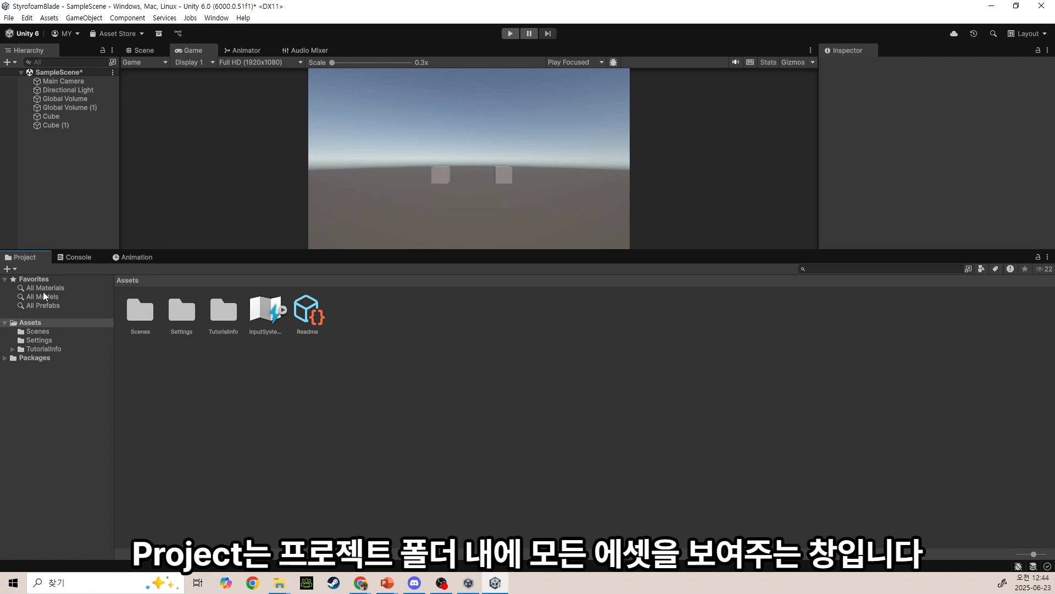
click(41, 340)
click(44, 332)
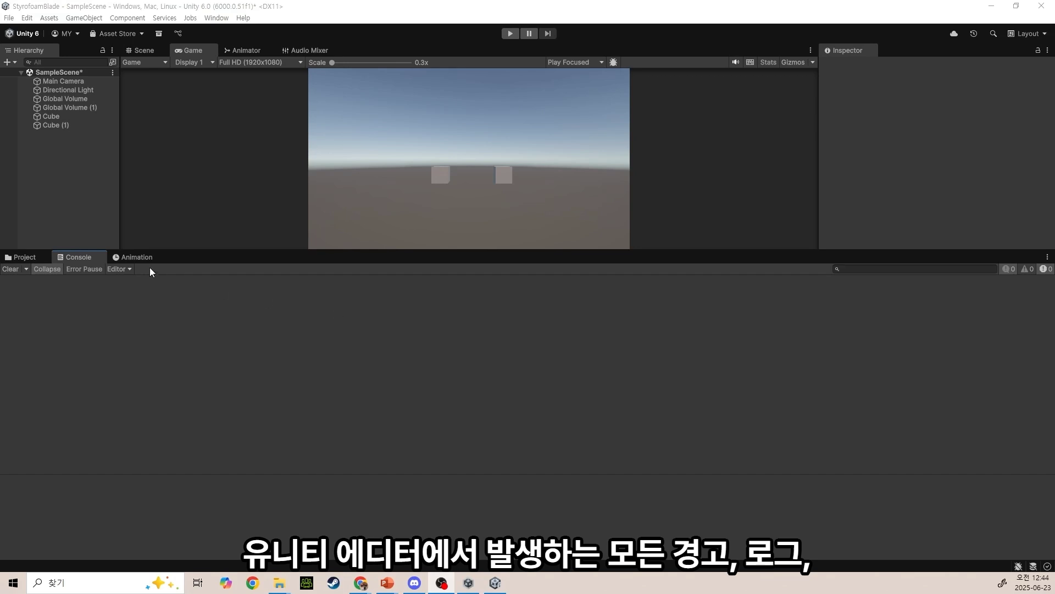
click(27, 256)
click(65, 257)
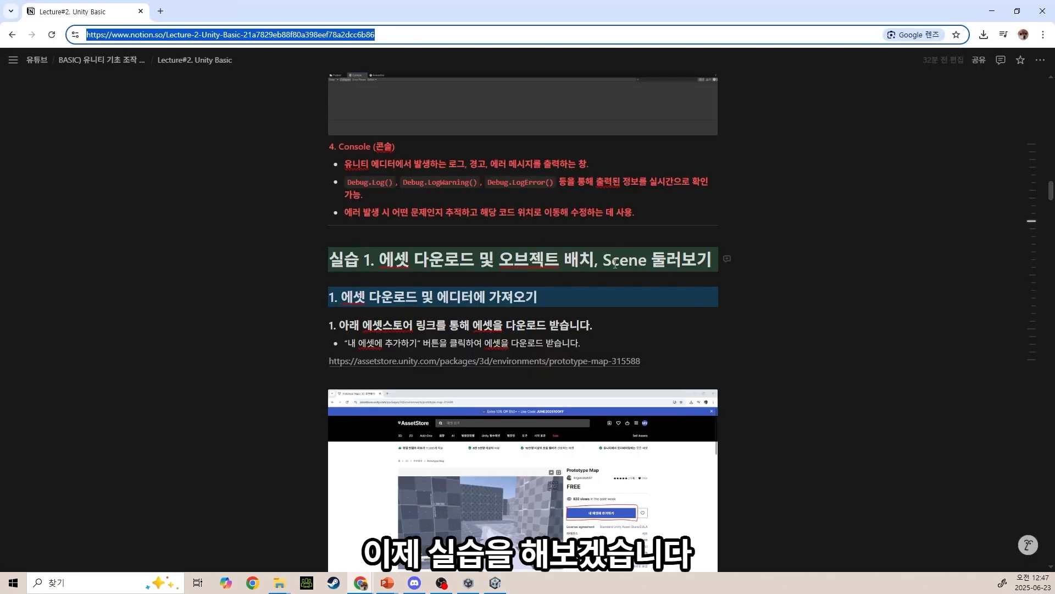
Open the Prototype Map Asset Store page from the lecture notes in the browser and open the asset in Unity.
click(706, 326)
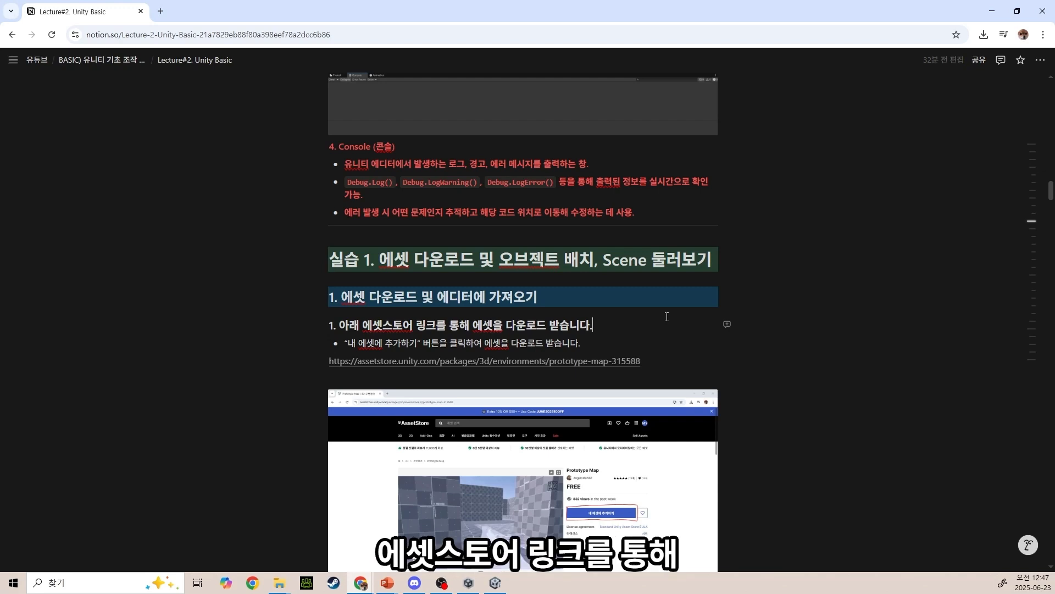
click(557, 363)
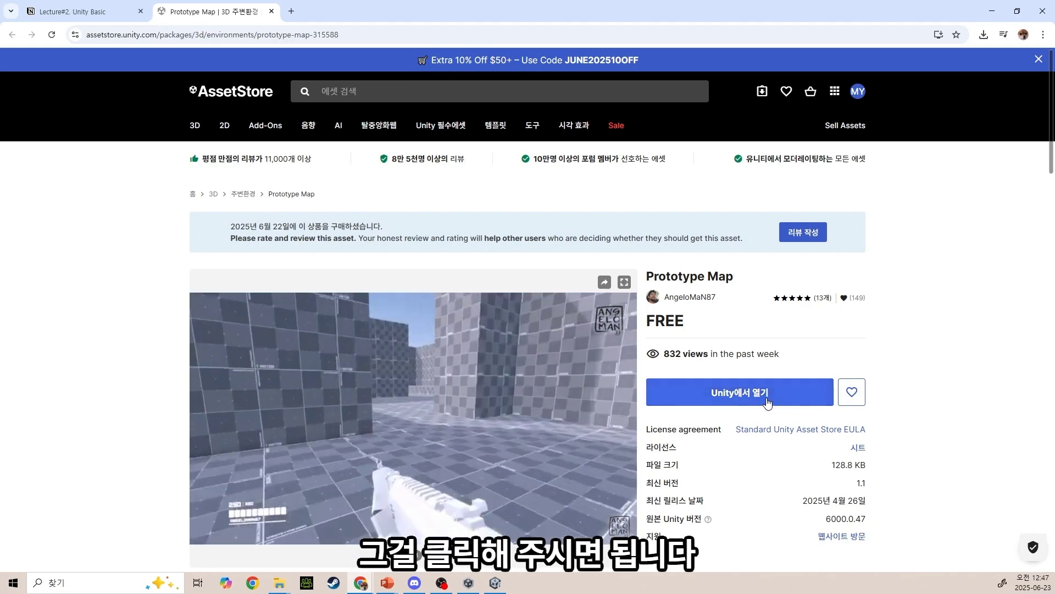
click(768, 402)
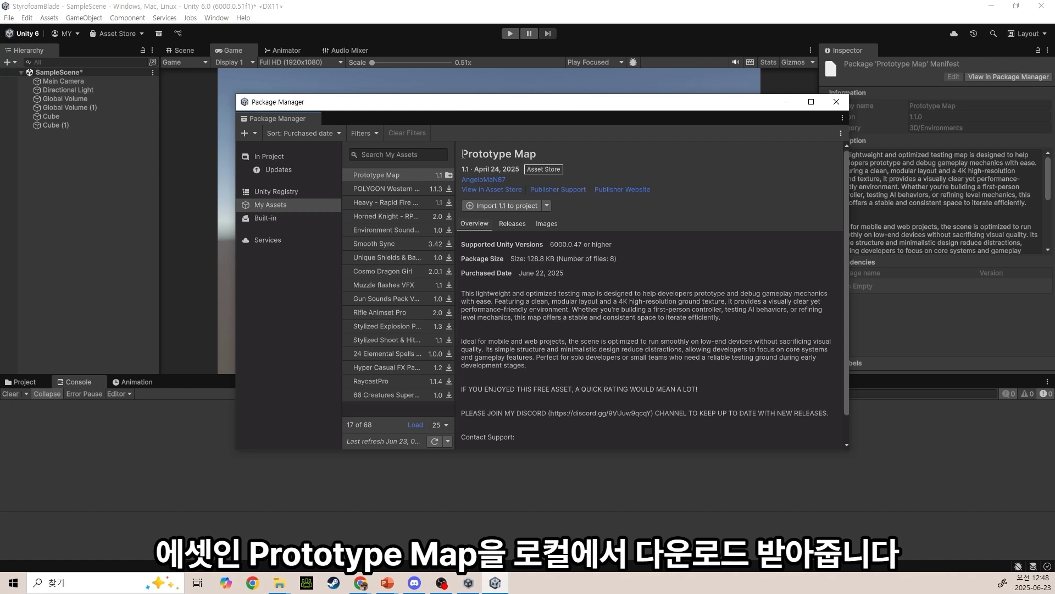
Re-download version 1.1 of the Prototype Map package from the Asset Store.
drag(462, 154, 539, 155)
click(602, 171)
click(548, 206)
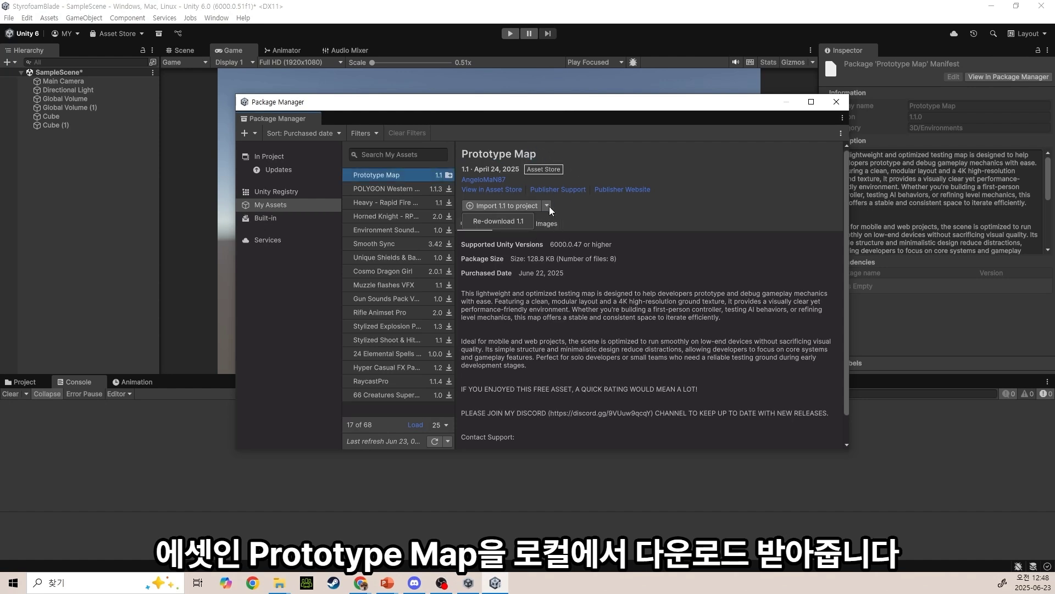
click(525, 221)
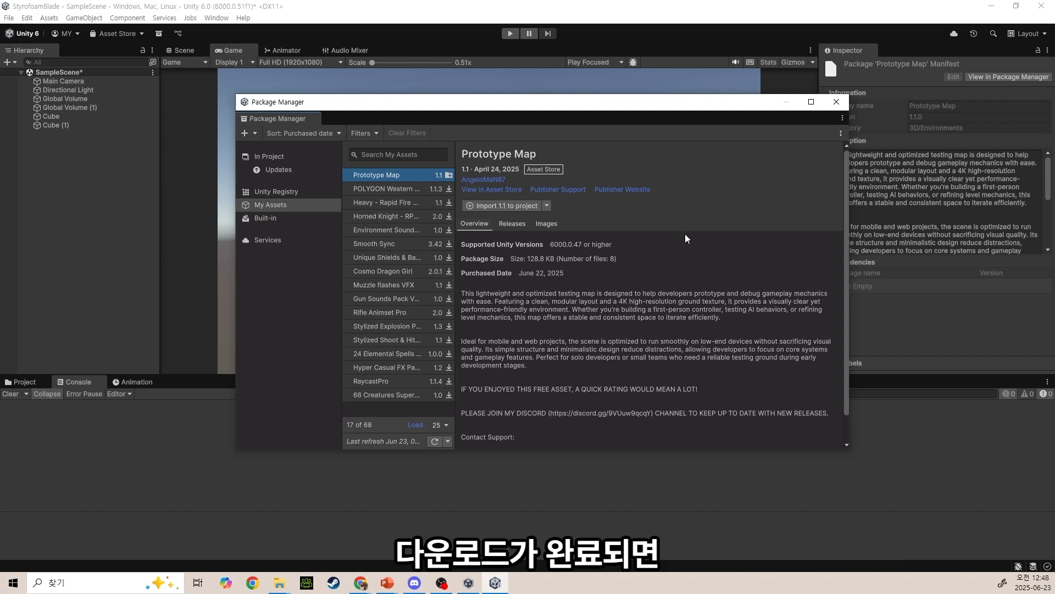
Import all files of Prototype Map 1.1 into the project.
click(484, 204)
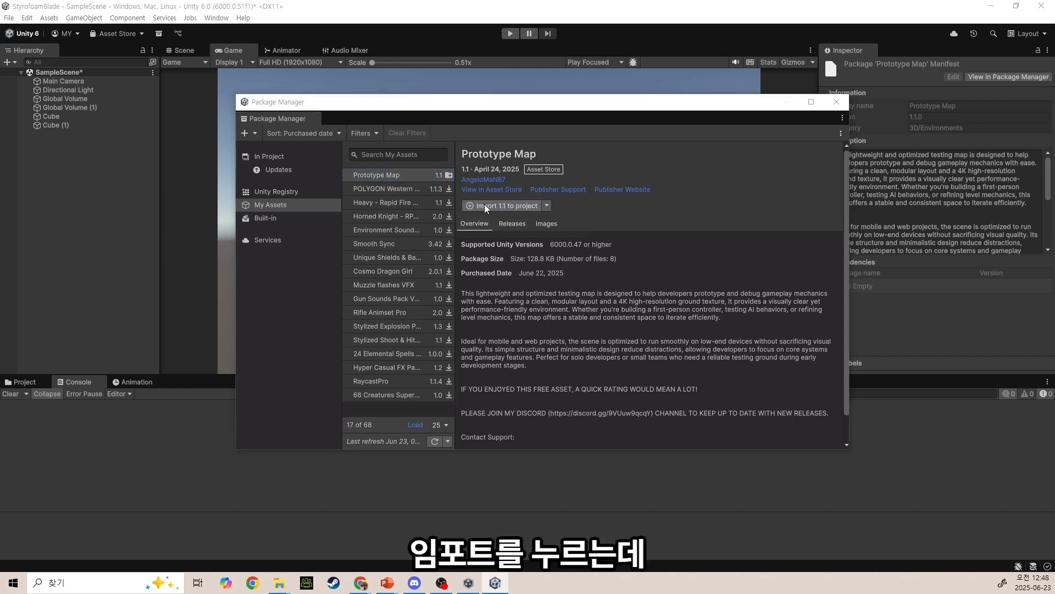
drag(649, 190, 643, 174)
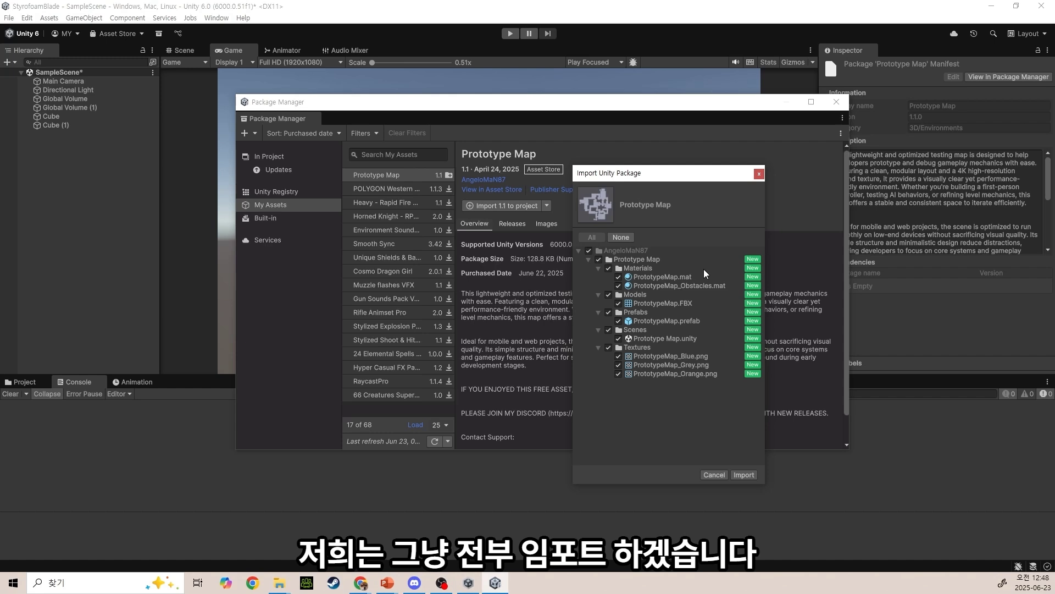
click(744, 474)
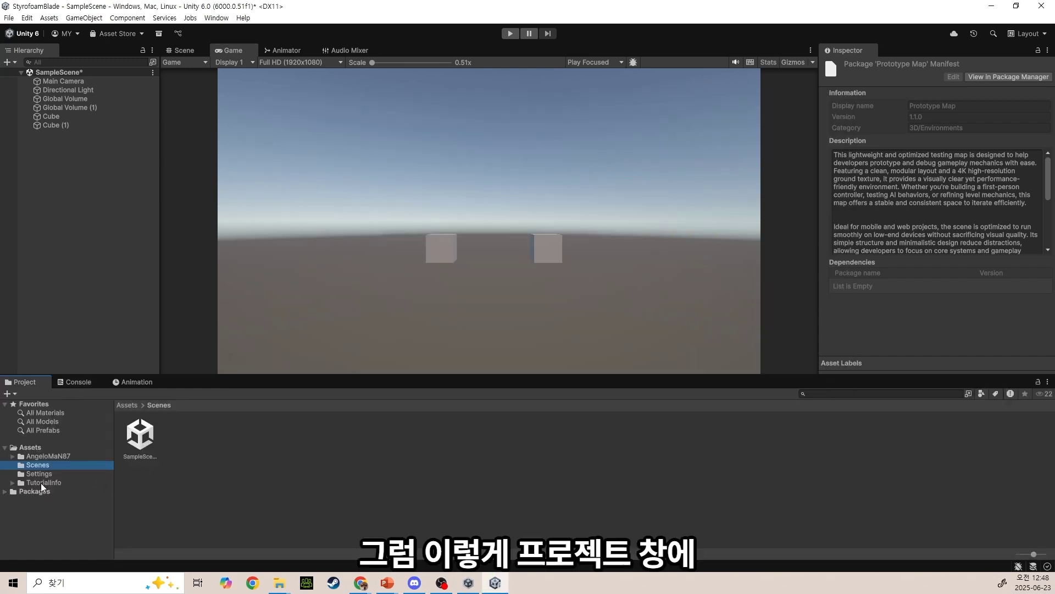
Return to the Scene view and select the PrototypeMap prefab in the imported Prototype Map's Prefabs folder.
click(69, 456)
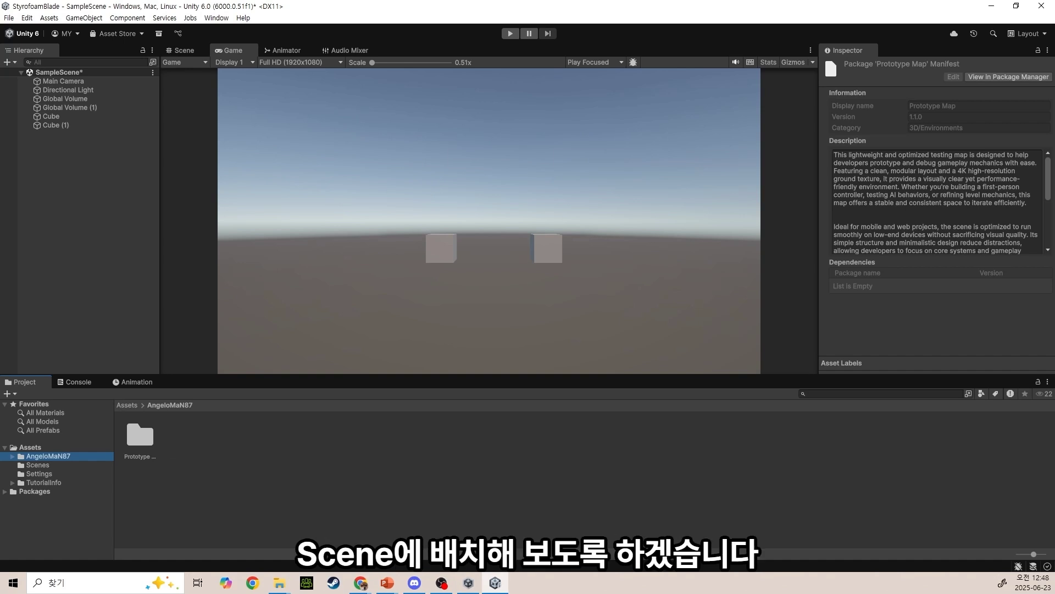
click(194, 49)
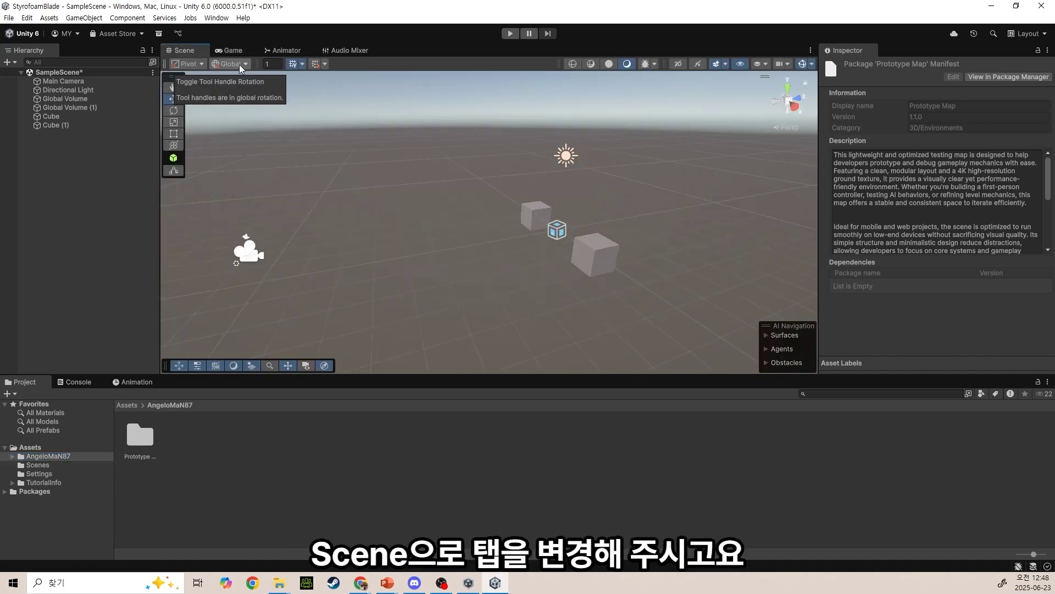
double_click(140, 435)
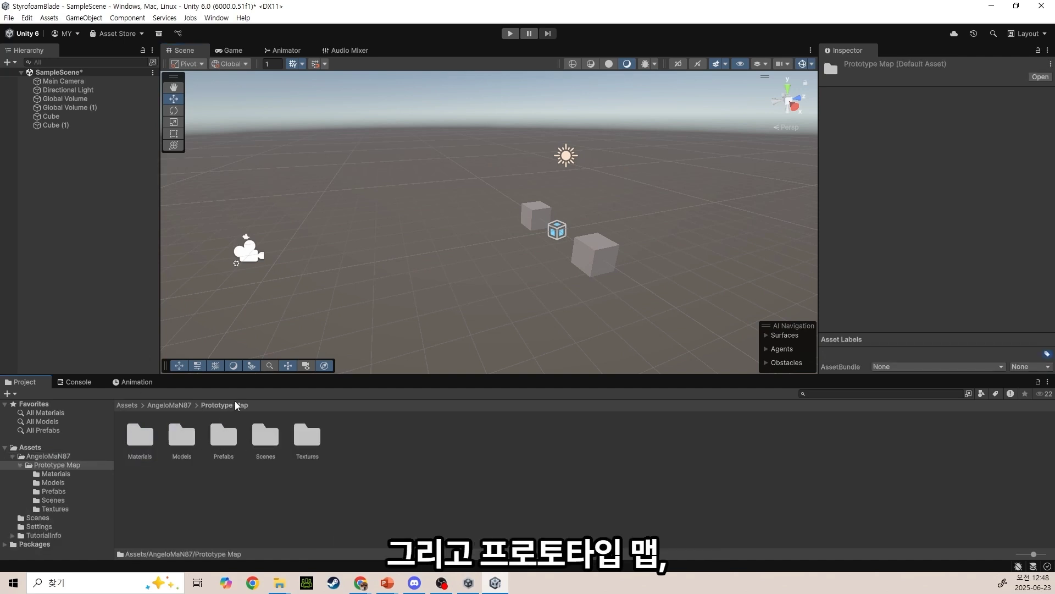
double_click(220, 442)
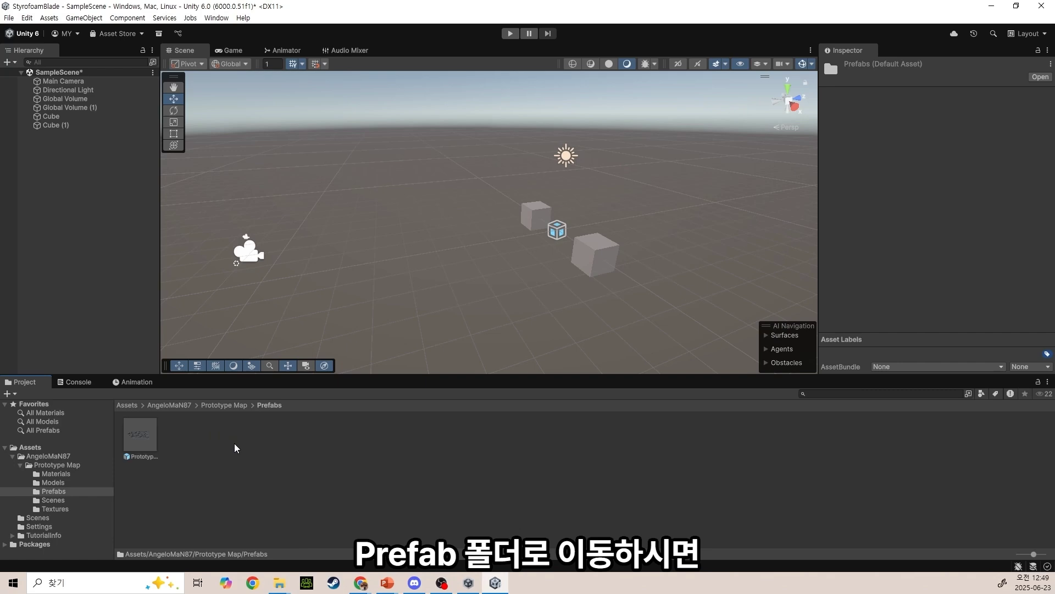
click(136, 433)
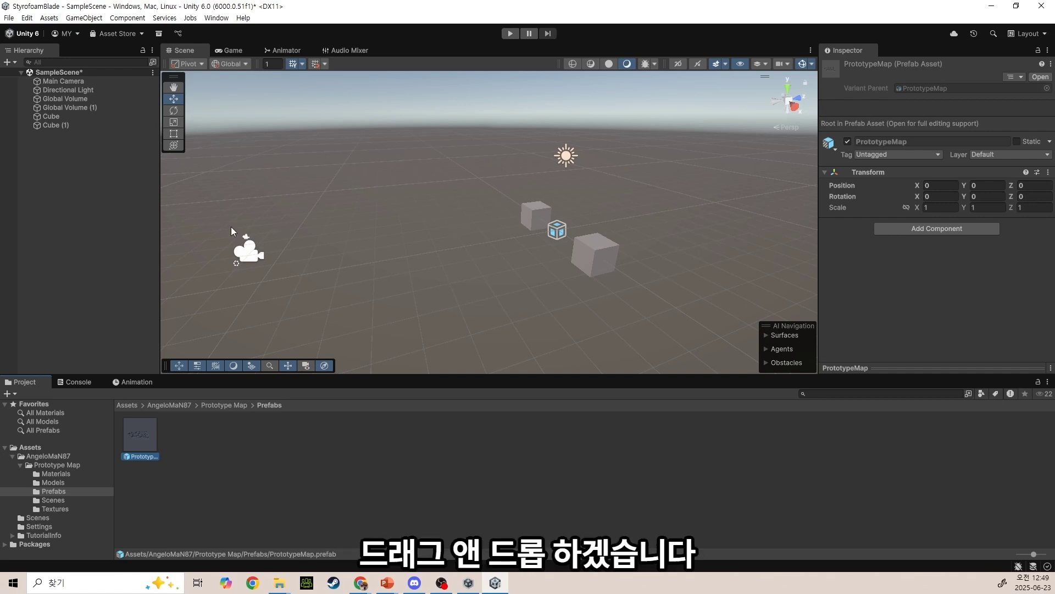
Delete Global Volume (1) and both cubes from SampleScene.
click(57, 126)
click(76, 108)
key(Delete)
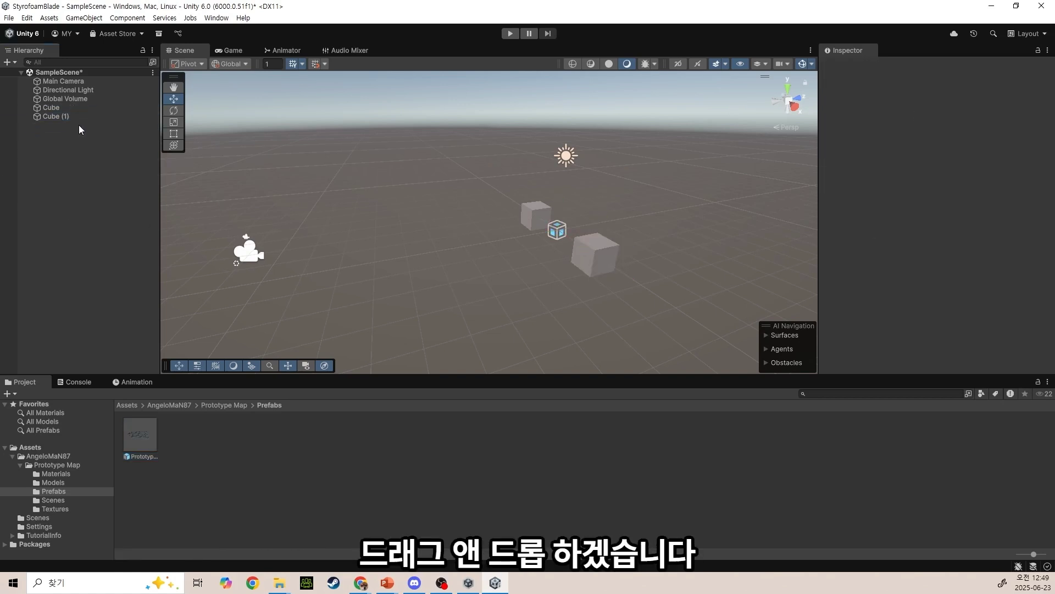
click(78, 116)
key(Delete)
click(83, 107)
key(Delete)
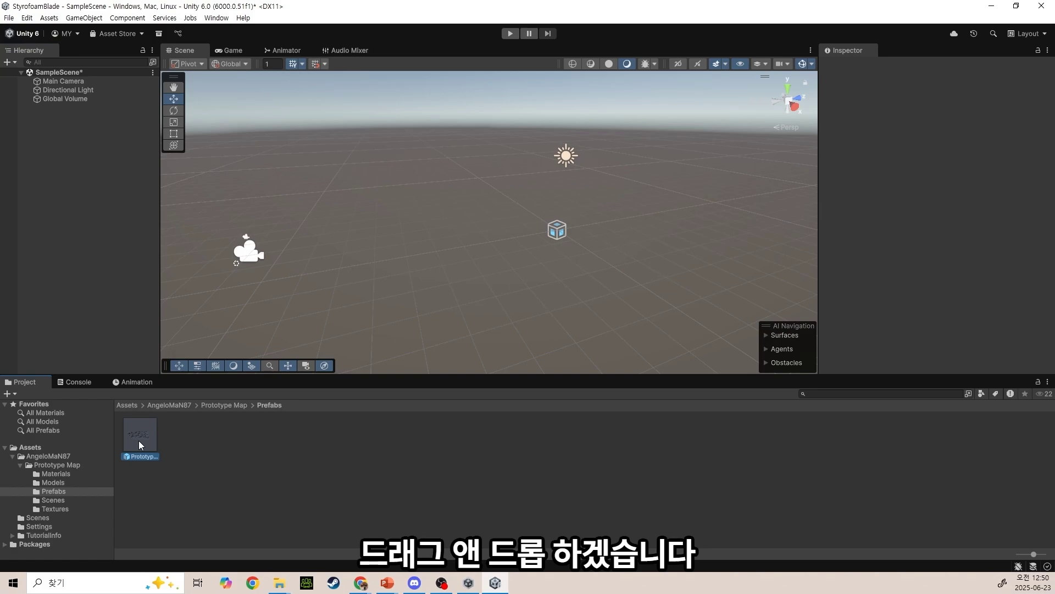
Place the PrototypeMap prefab in the scene at about X -1.03, Y 0, Z -5.93.
drag(139, 441, 407, 243)
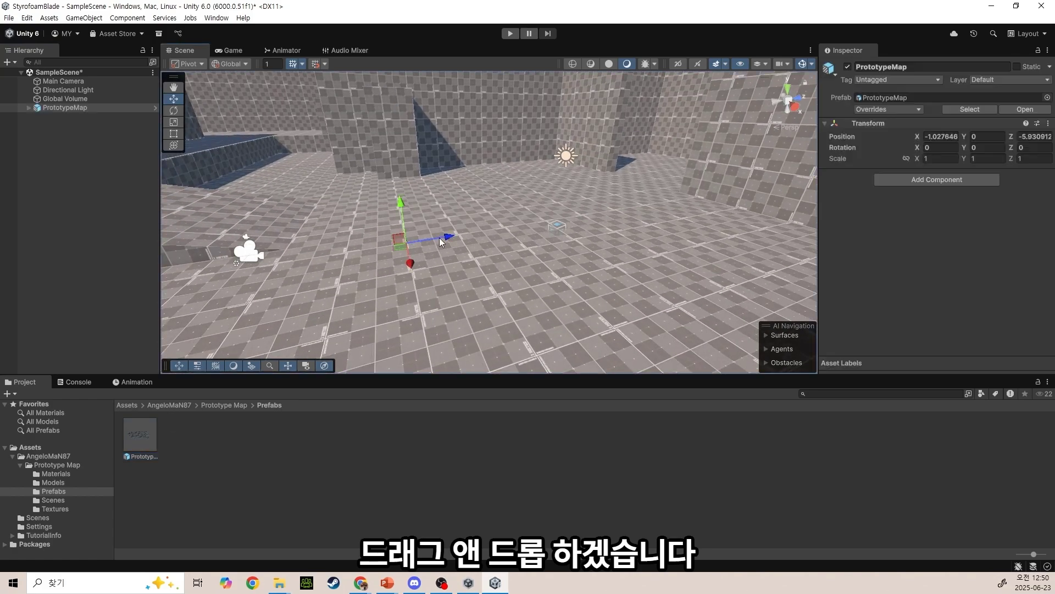
right_drag(521, 242, 570, 242)
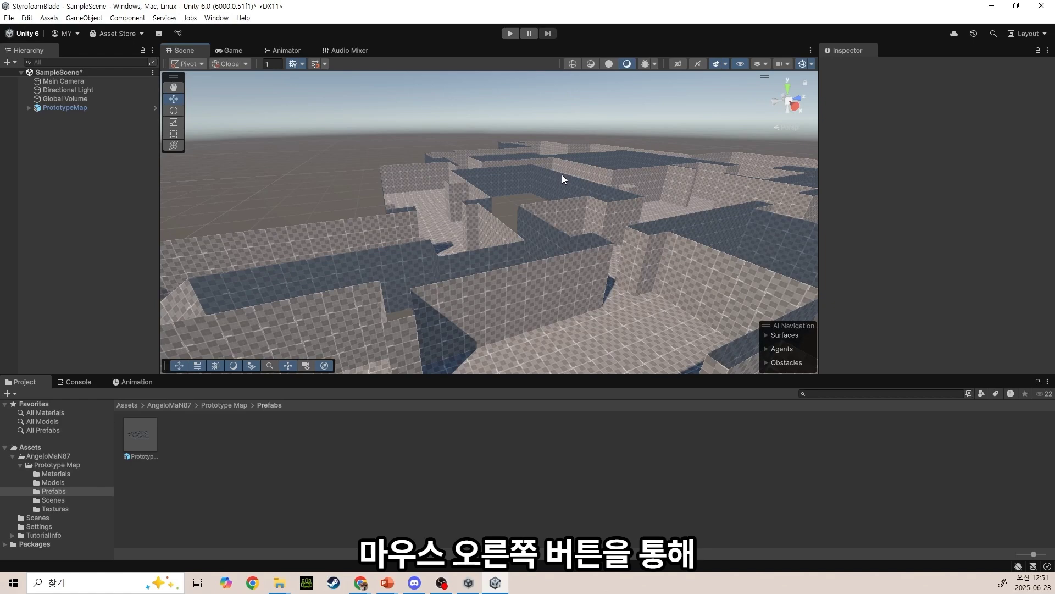
Examine the placed PrototypeMap layout from different angles and distances, with the map selected.
right_drag(584, 194, 668, 196)
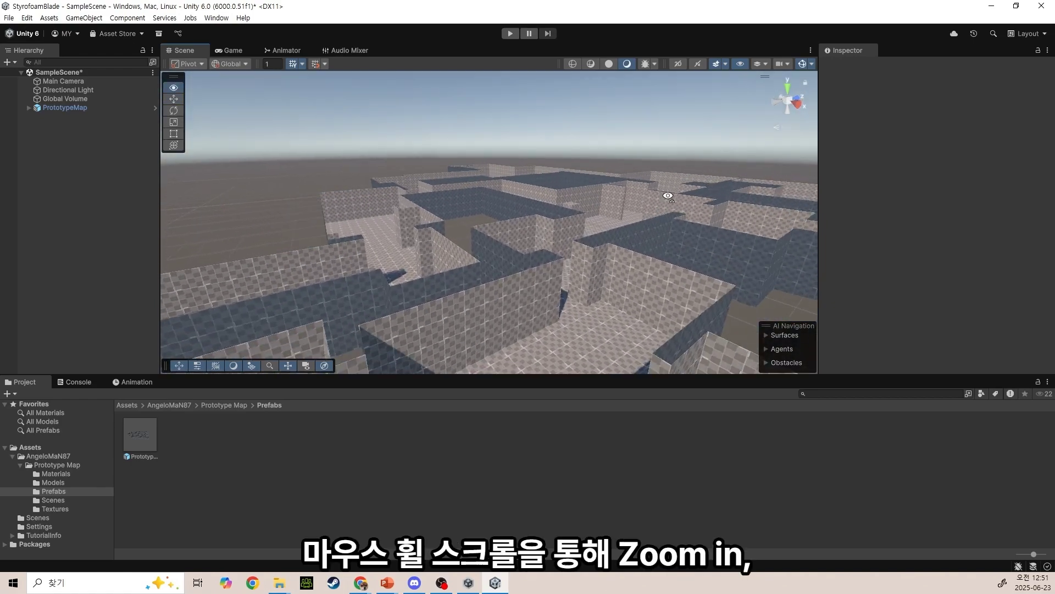
scroll(657, 187, up, 3)
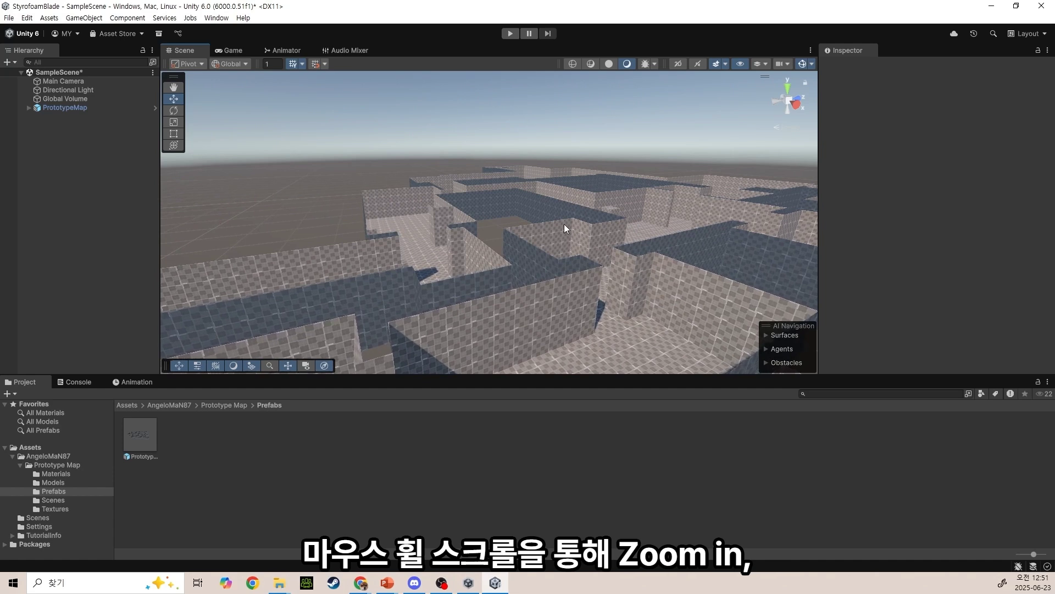
scroll(610, 234, up, 3)
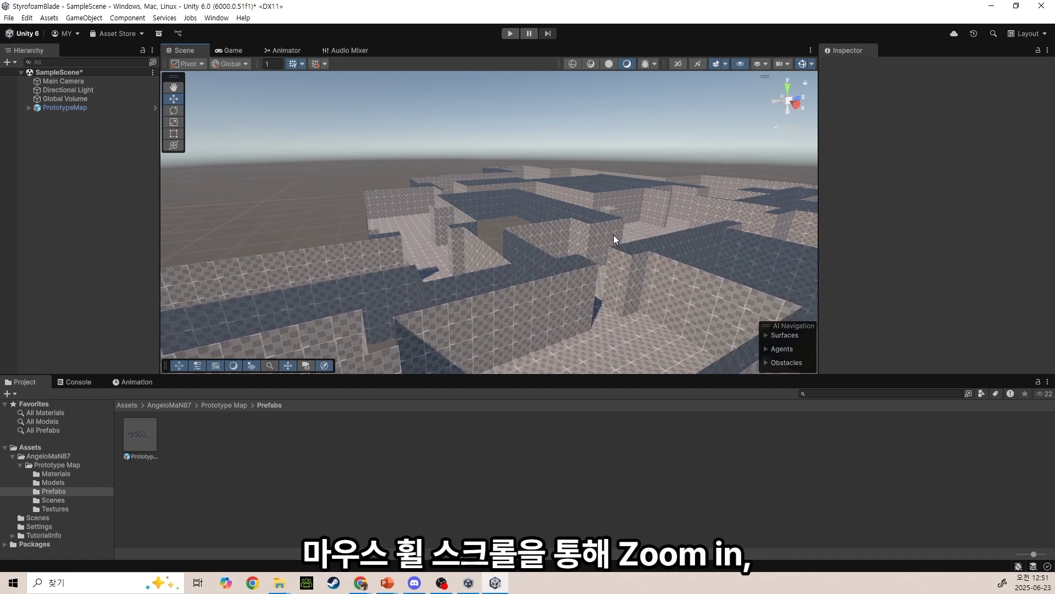
scroll(613, 235, down, 3)
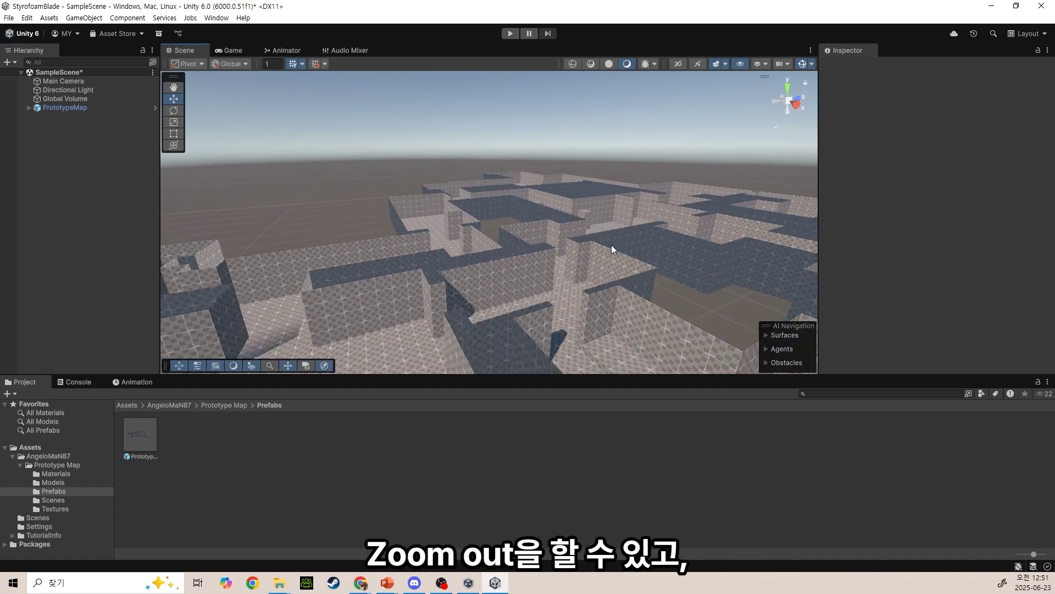
scroll(611, 245, down, 2)
alt+drag(611, 245, 680, 226)
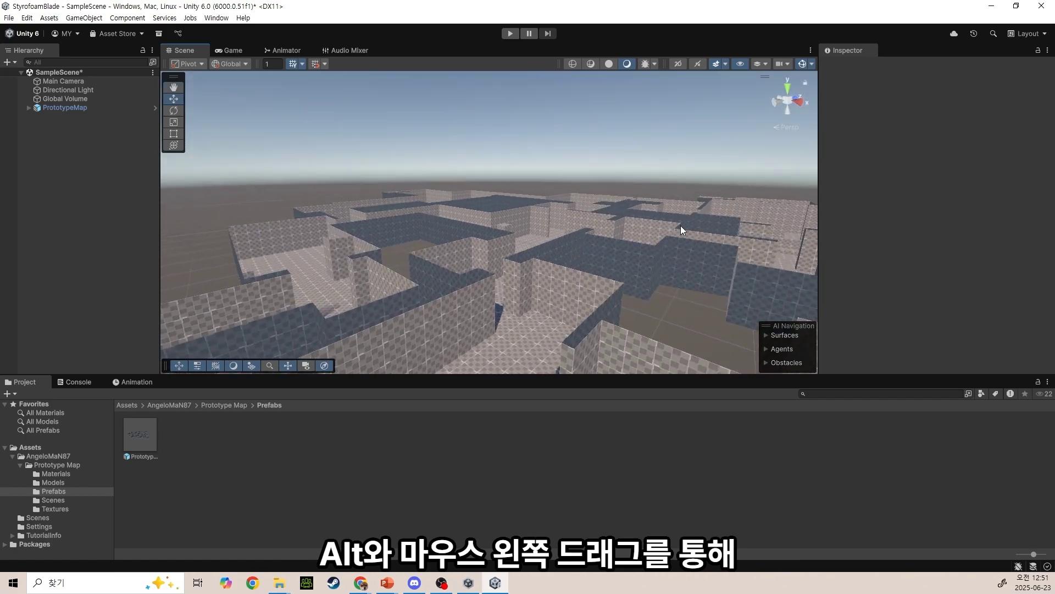
click(654, 245)
alt+drag(649, 234, 593, 259)
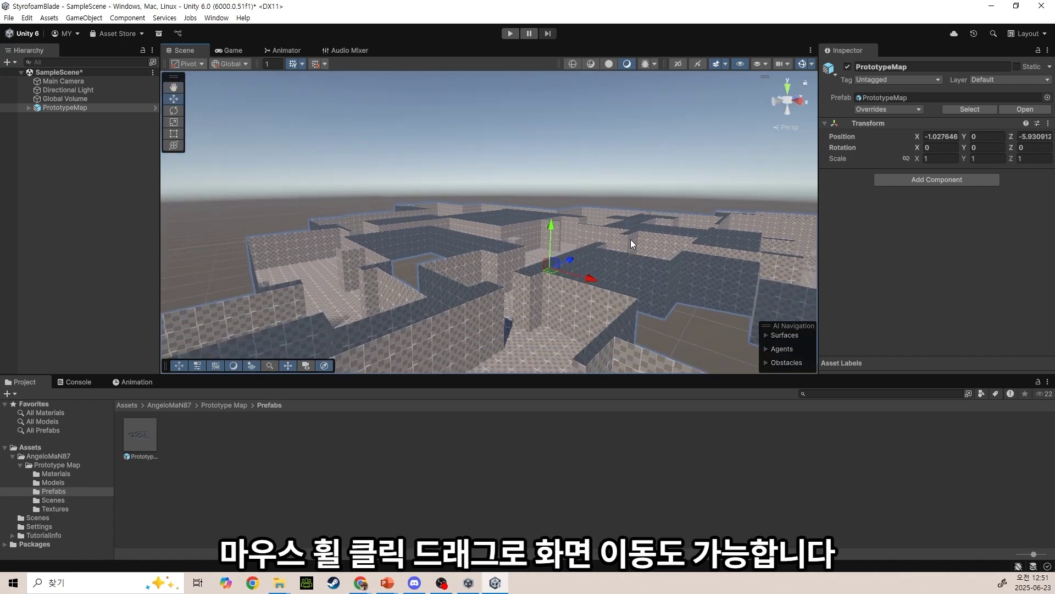
middle_drag(631, 239, 681, 263)
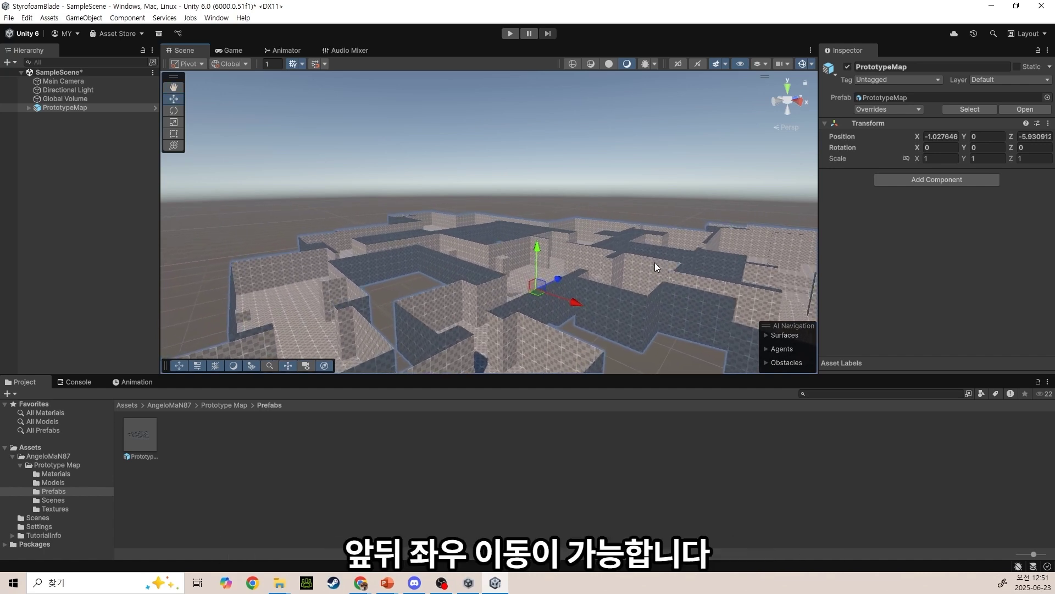
Fly through the map in the Scene view, inspecting its walls and floor at different heights.
right_drag(657, 266, 726, 285)
key(s)
key(q)
key(e)
key(q)
key(e)
key(q)
key(shift+w)
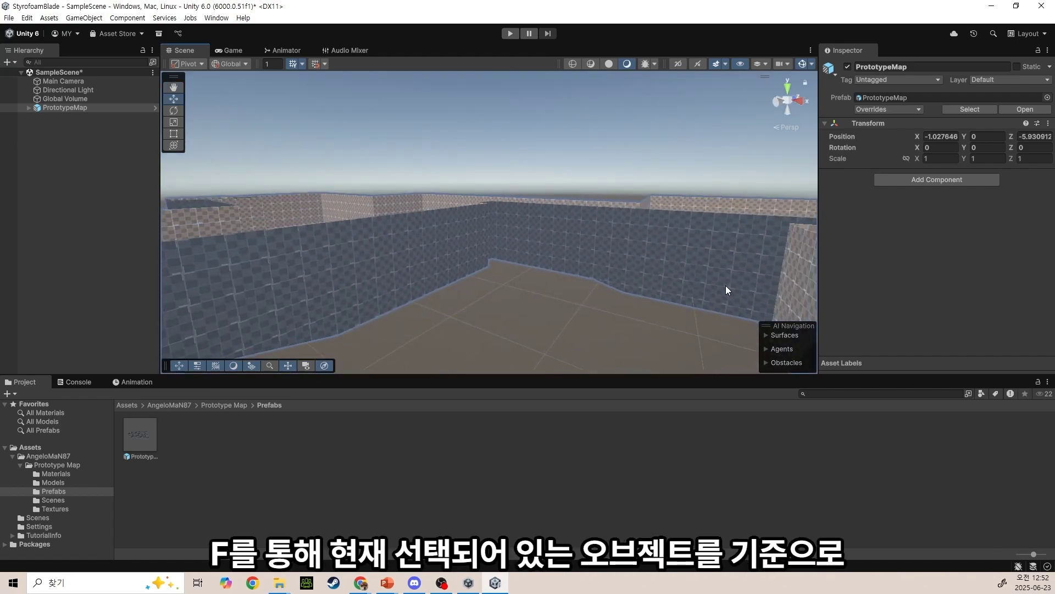
Select the PrototypeMap mesh in the scene and frame it in the Scene view.
click(511, 233)
key(f)
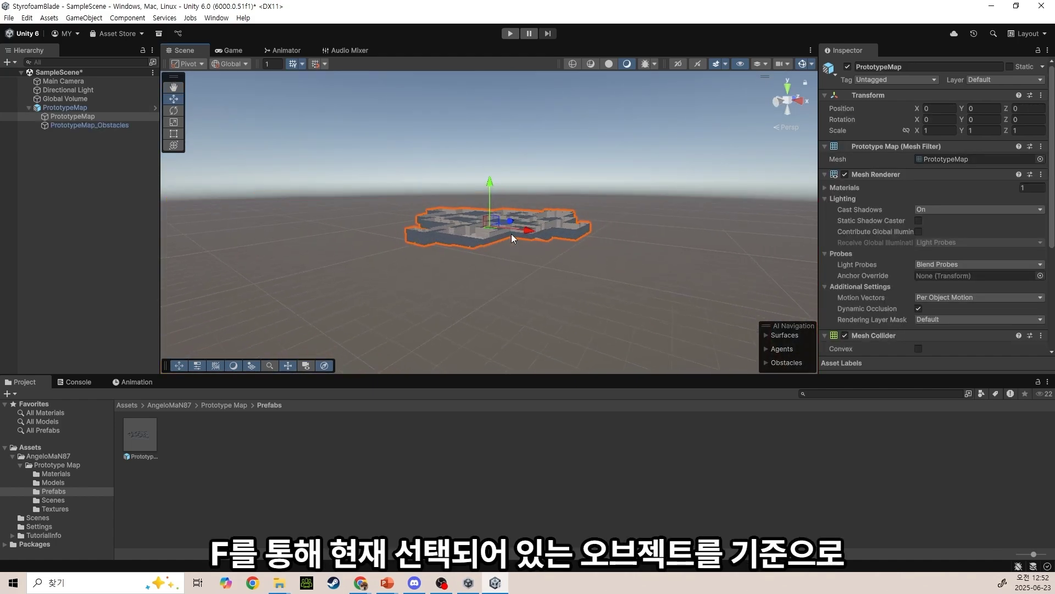
key(f)
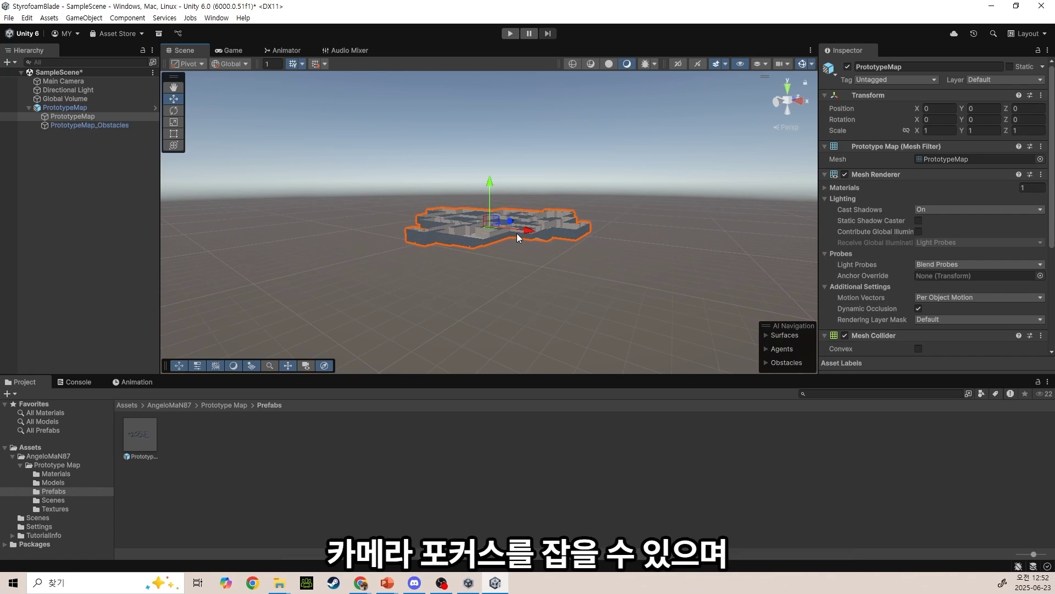
key(f)
key(f)
key(f)
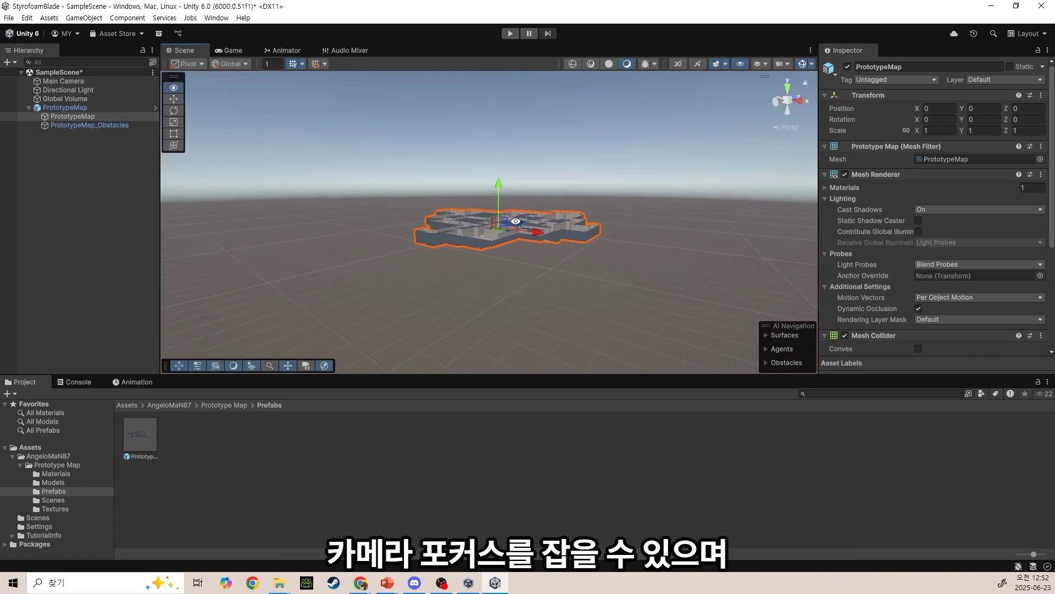
View the map in the Scene view's 2D mode, then return to the 3D perspective.
click(684, 61)
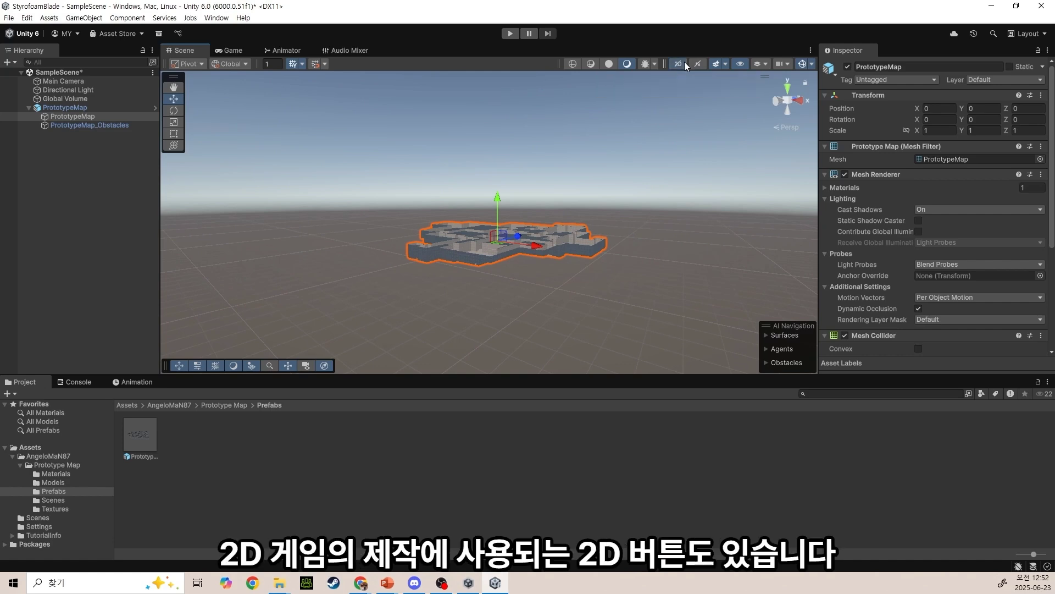
click(684, 64)
click(685, 64)
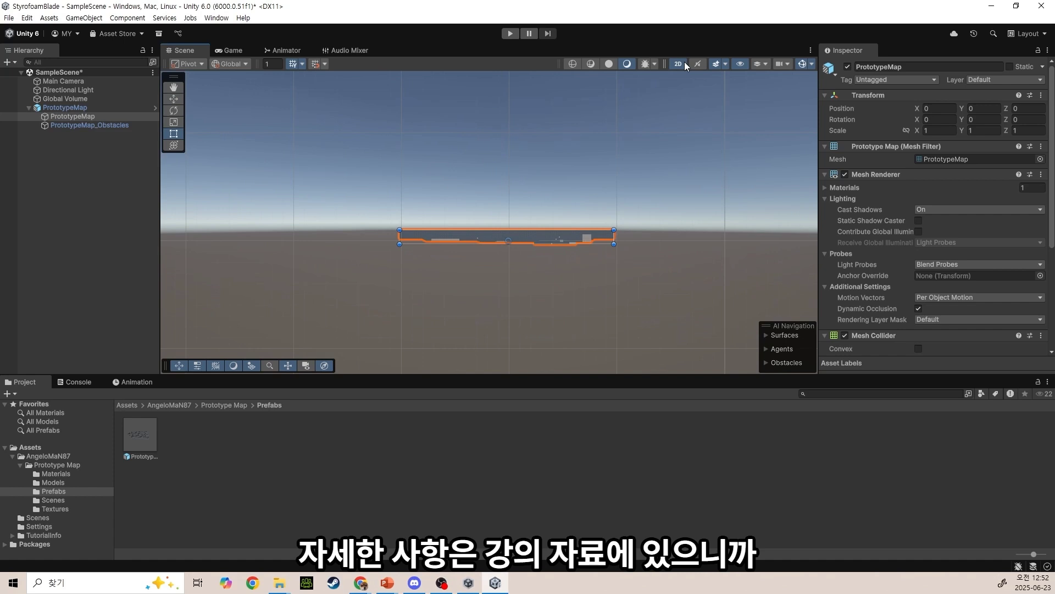
click(685, 62)
right_drag(480, 187, 510, 177)
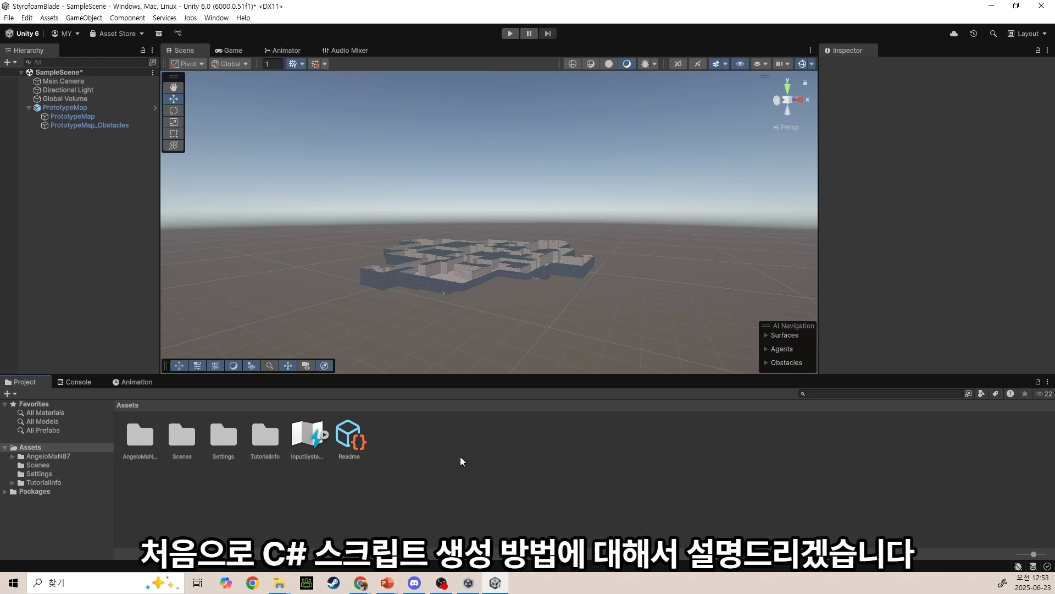
Create a MonoBehaviour script named Tutorial in the Assets folder.
right_click(408, 437)
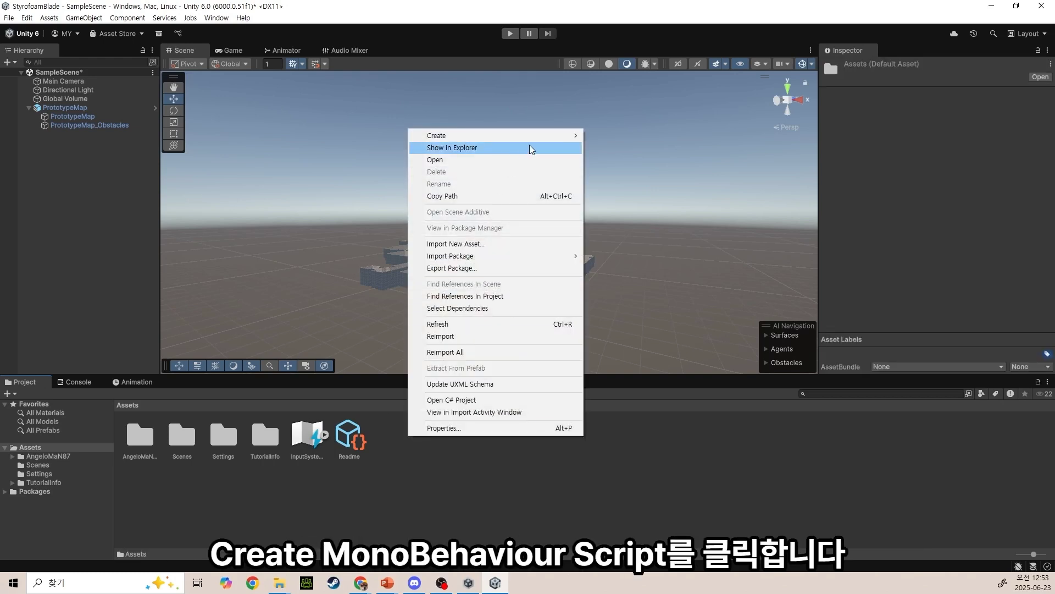
mouse_move(563, 137)
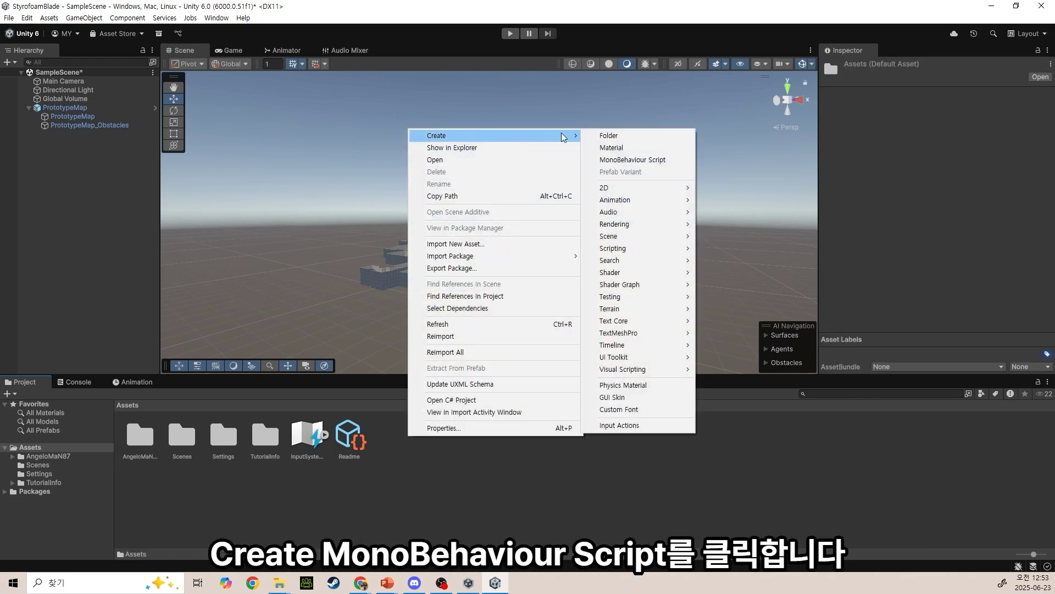
click(630, 161)
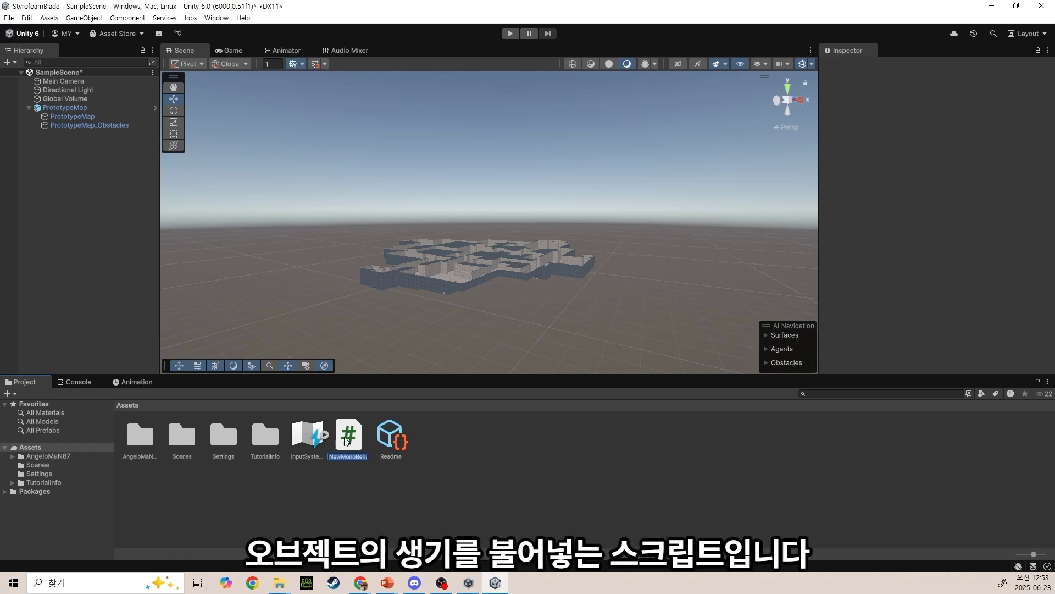
text(Tutorial)
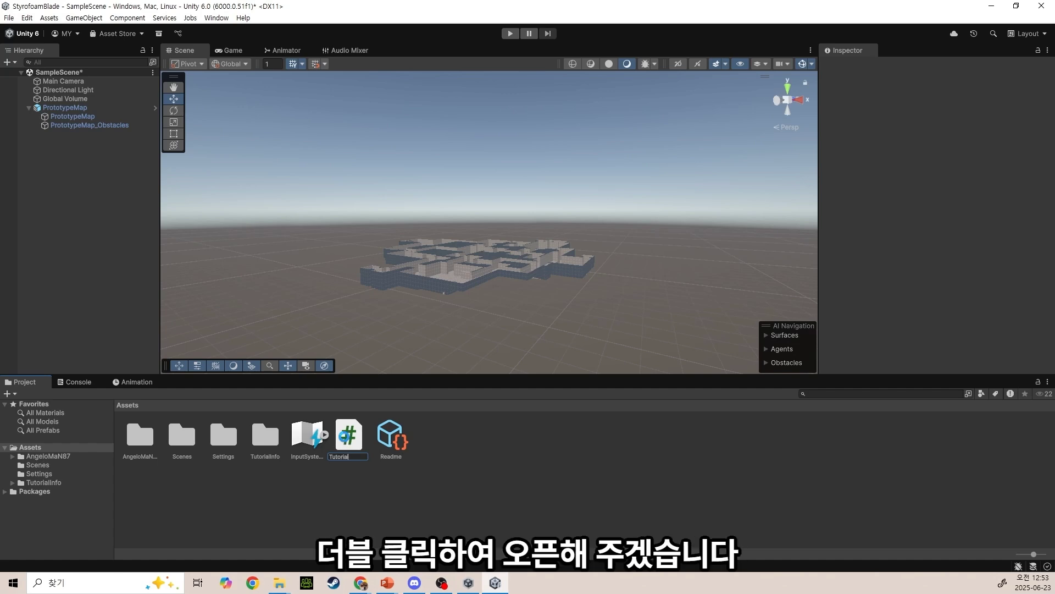
key(Return)
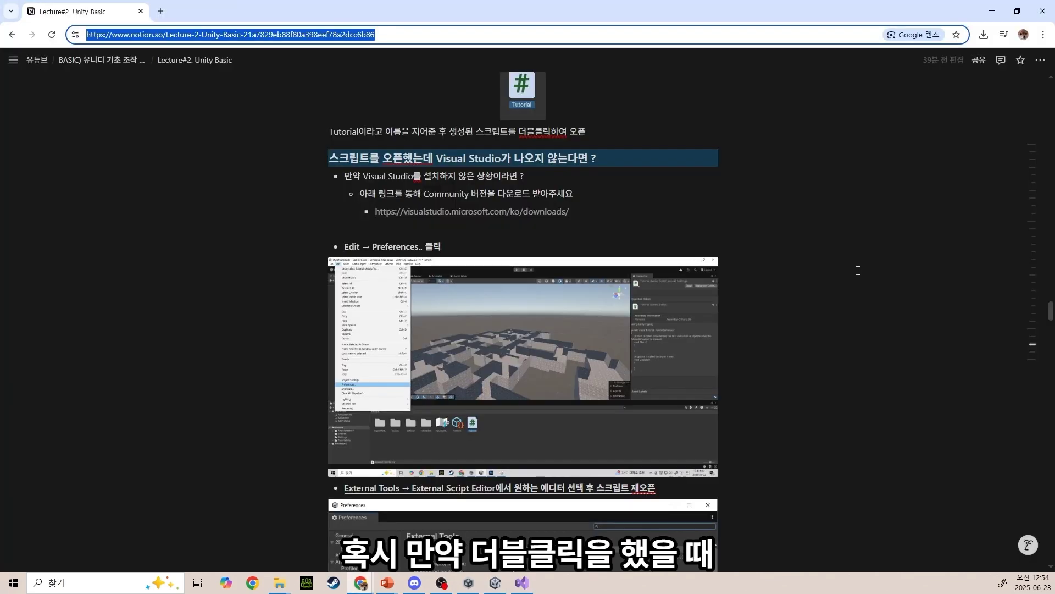
Review the Unity Basic lecture notes on installing Visual Studio and choosing the External Script Editor in Preferences.
click(752, 211)
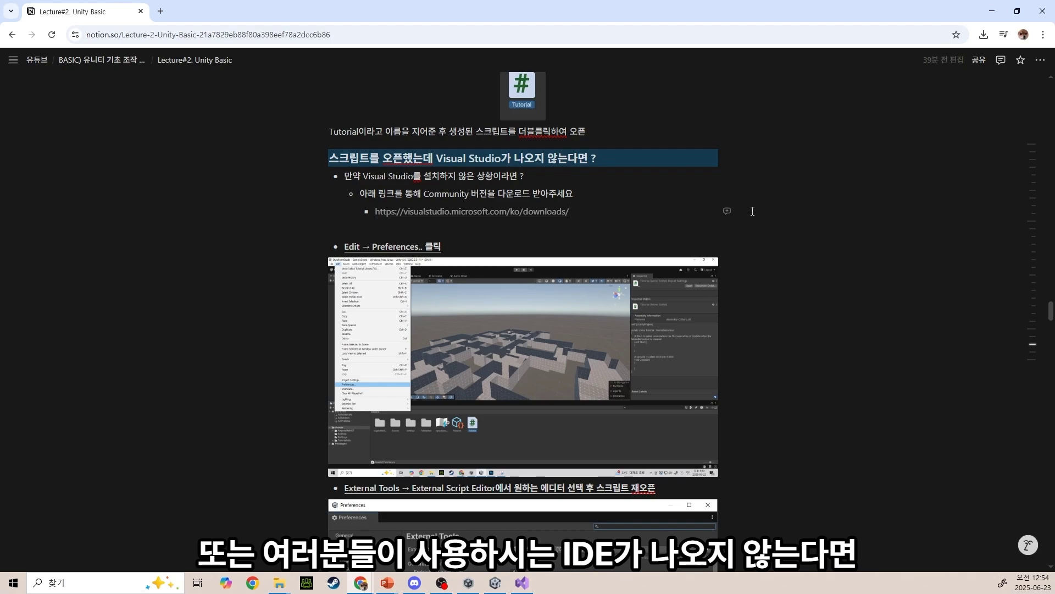
scroll(625, 202, down, 2)
scroll(625, 203, down, 8)
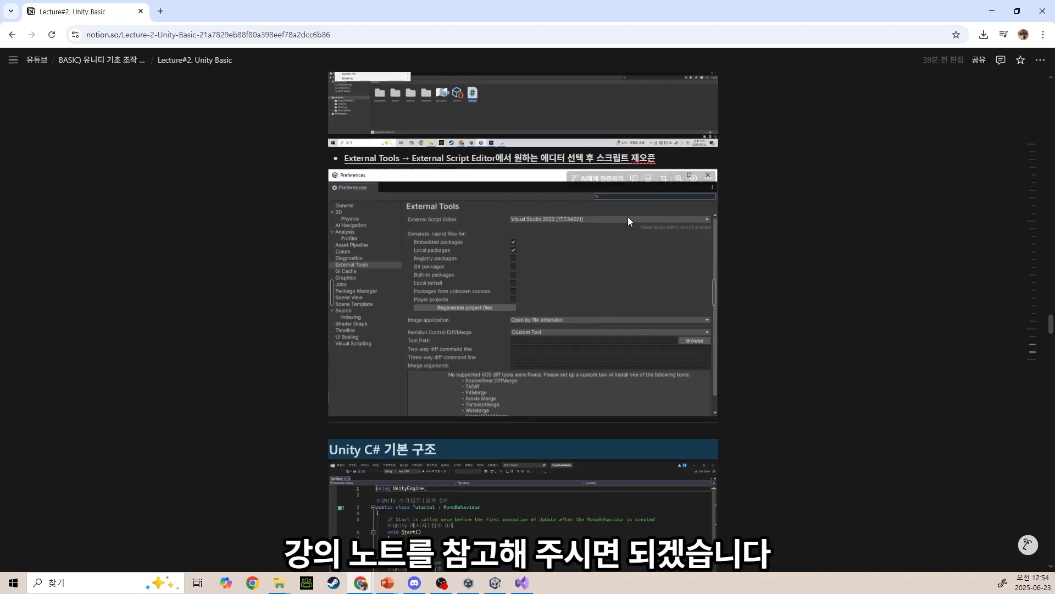
scroll(628, 215, up, 4)
scroll(628, 215, up, 7)
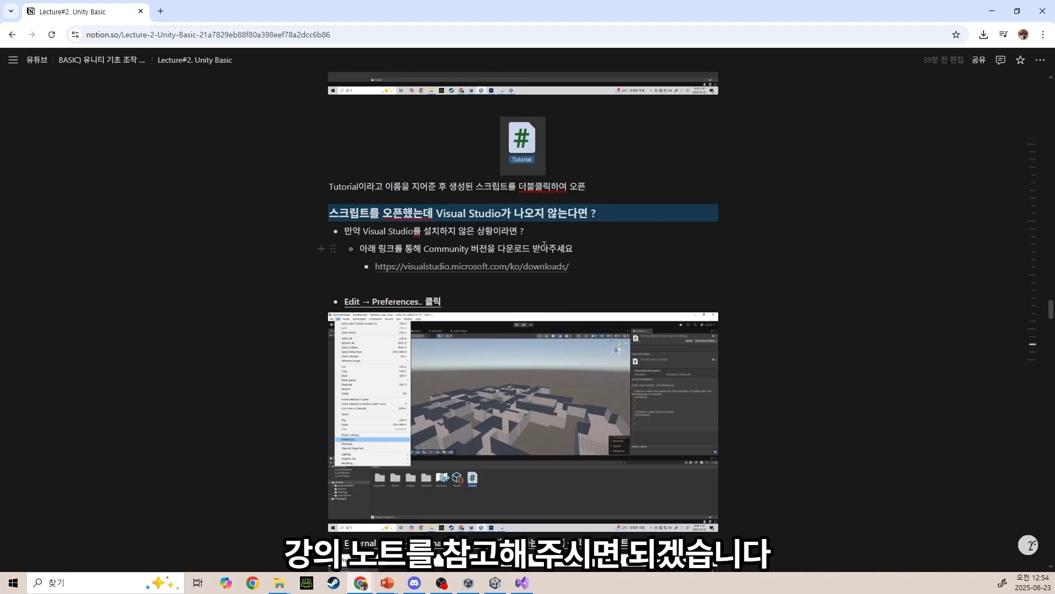
Switch to Visual Studio and examine the MonoBehaviour base class and the Start and Update methods in Tutorial.cs.
key(alt+Tab)
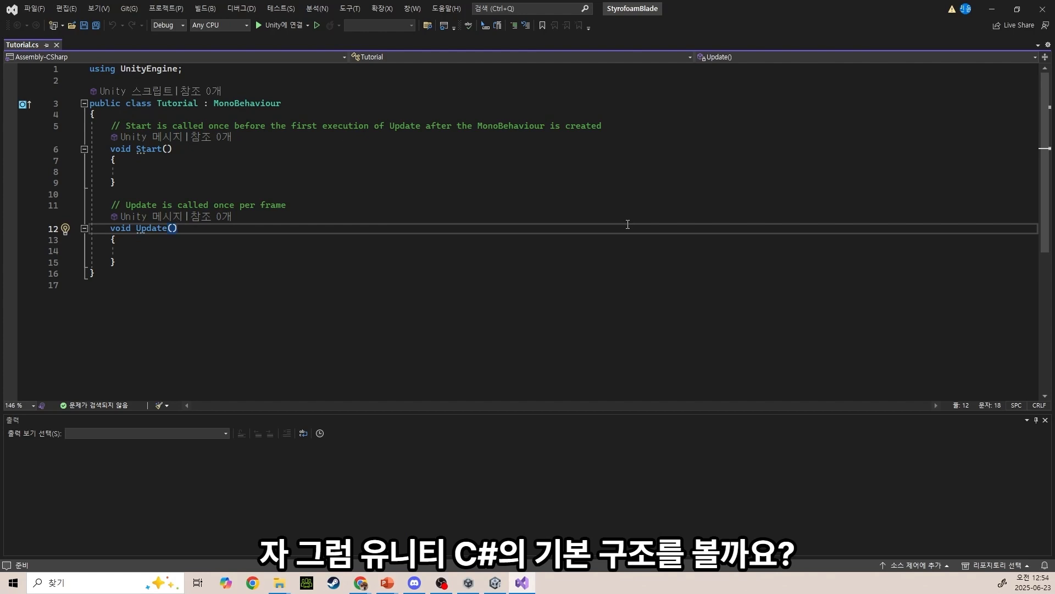
double_click(238, 104)
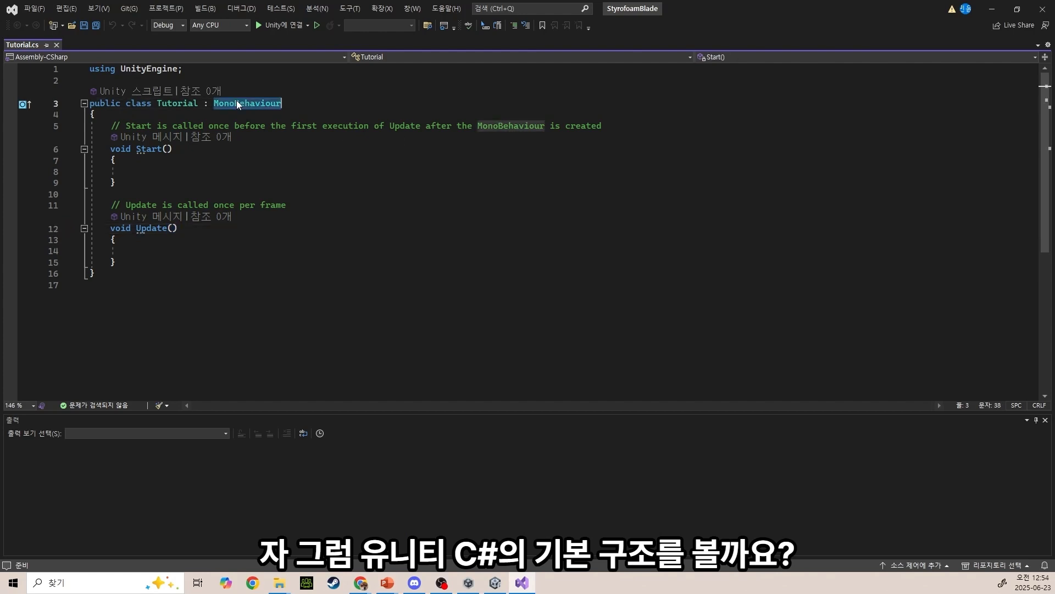
double_click(148, 149)
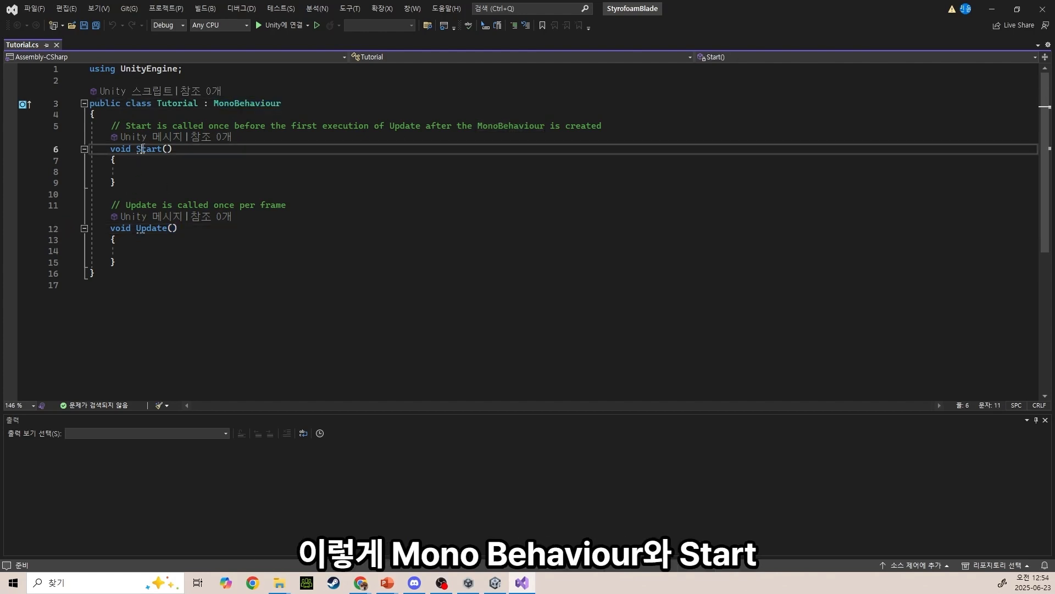
double_click(149, 229)
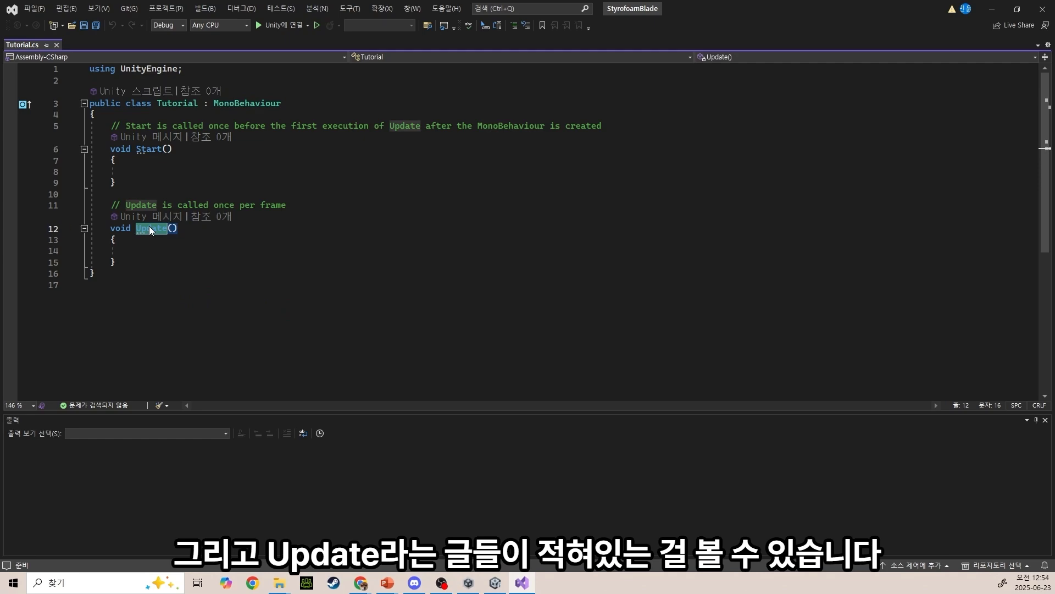